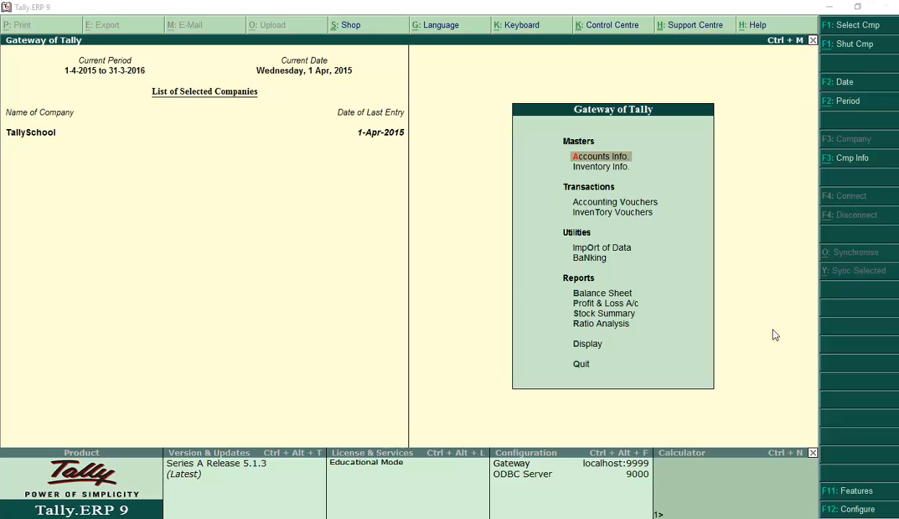
Step: Start creating a single ledger in the accounts masters and name it Office Expenses
click(773, 330)
key(Return)
key(Down)
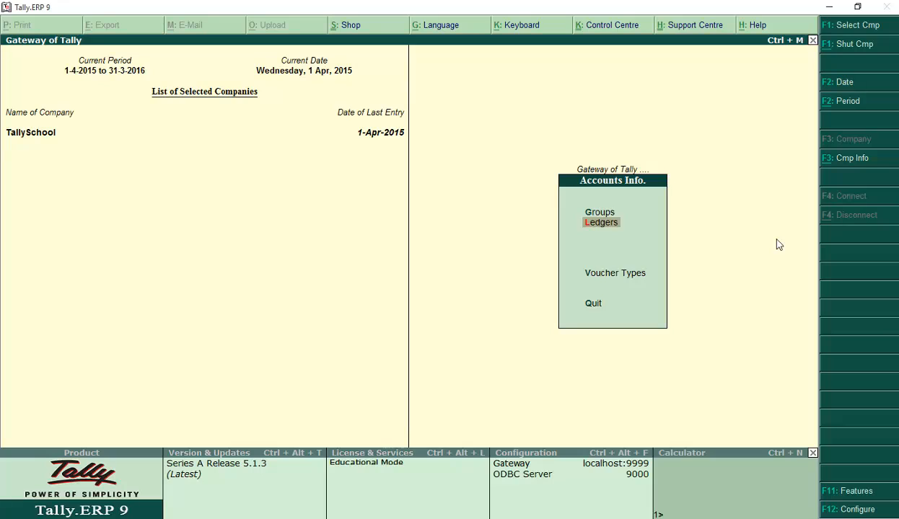
key(Return)
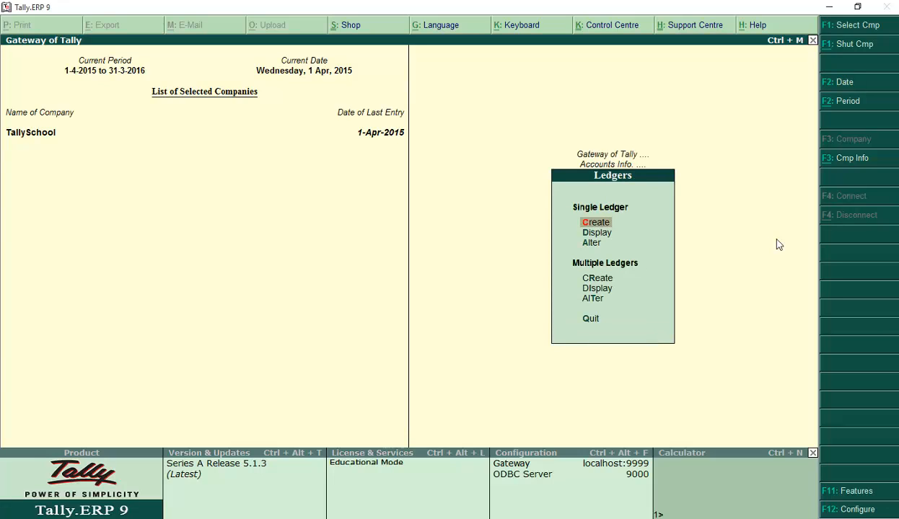
key(Return)
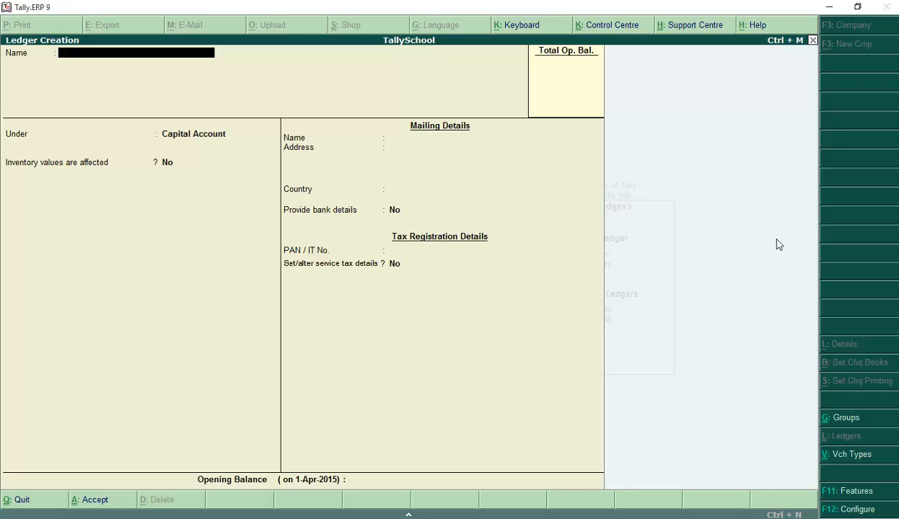
text(Office Expenses)
key(Return)
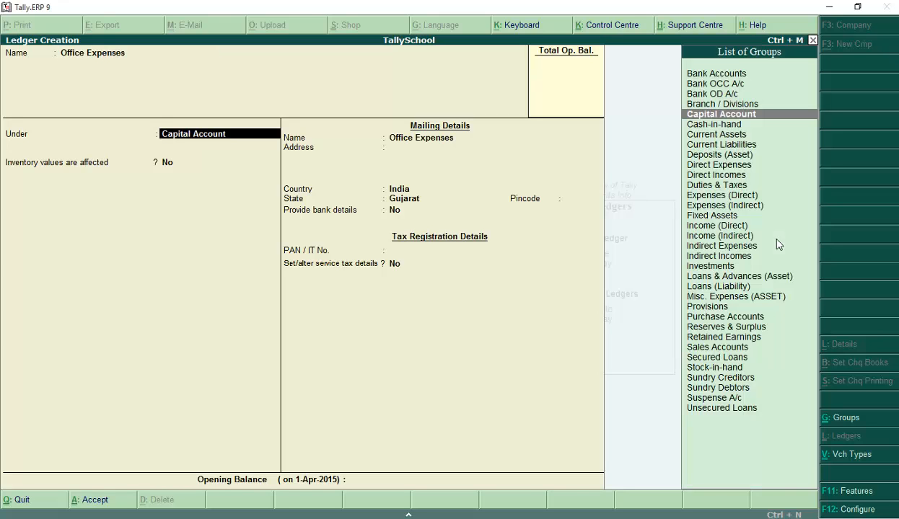
Step: Assign the Office Expenses ledger to the Direct Expenses group and save it with the remaining defaults, returning to the Gateway of Tally
text(Dir)
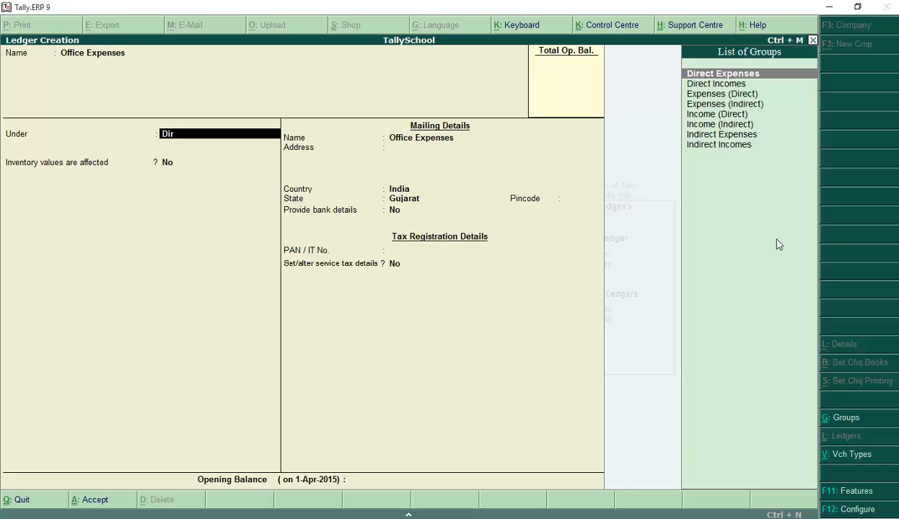
key(Return)
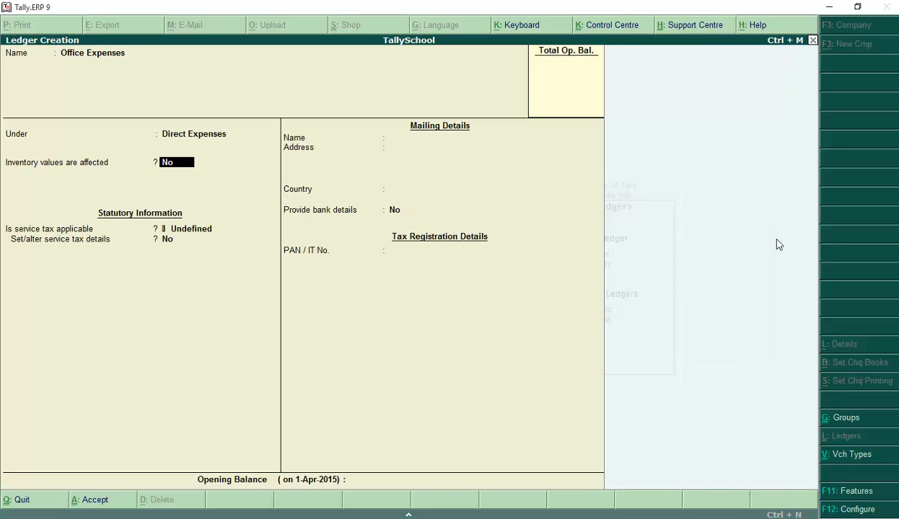
key(Return)
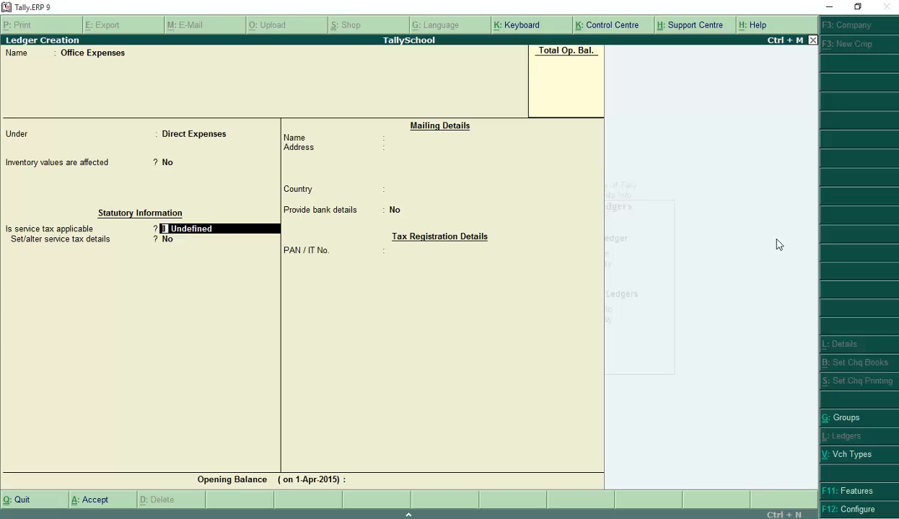
key(Return)
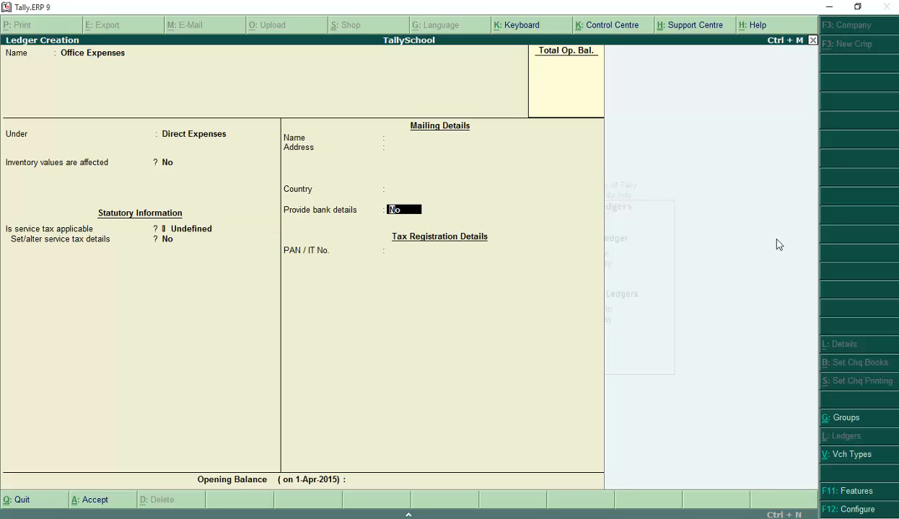
key(Return)
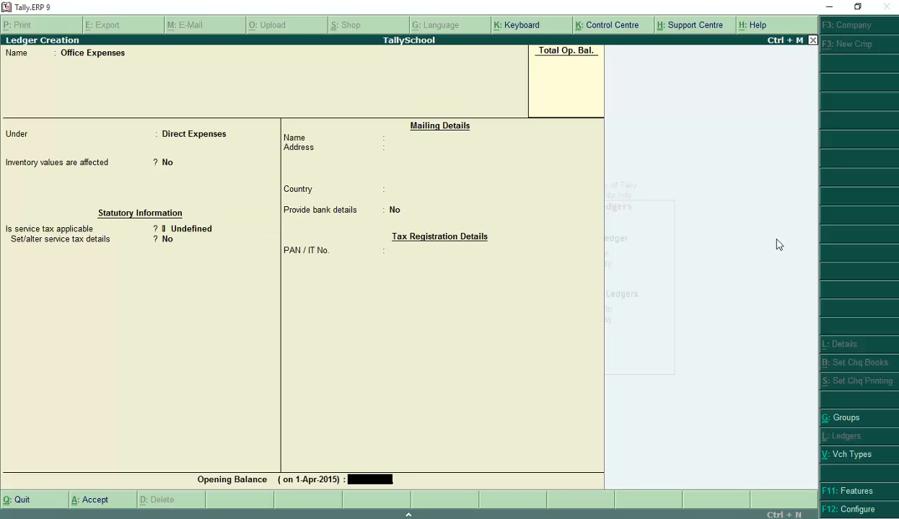
key(Return)
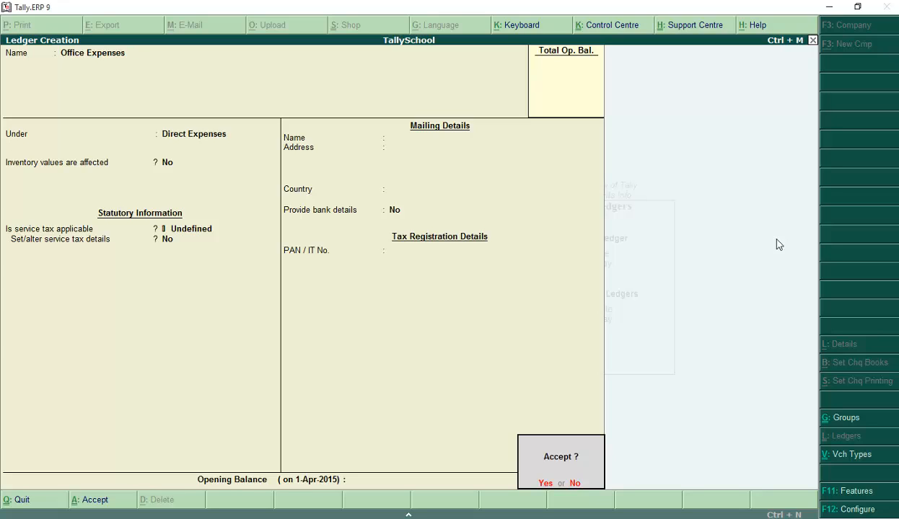
key(Return)
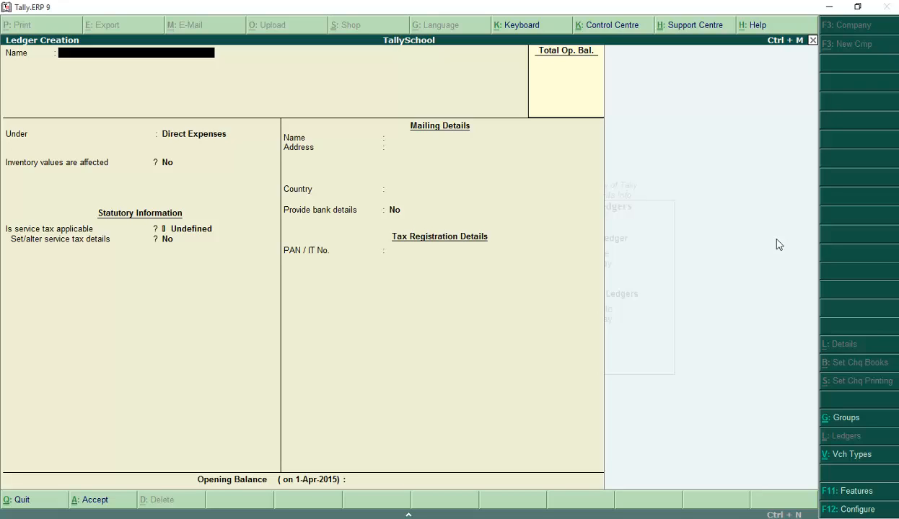
key(Escape)
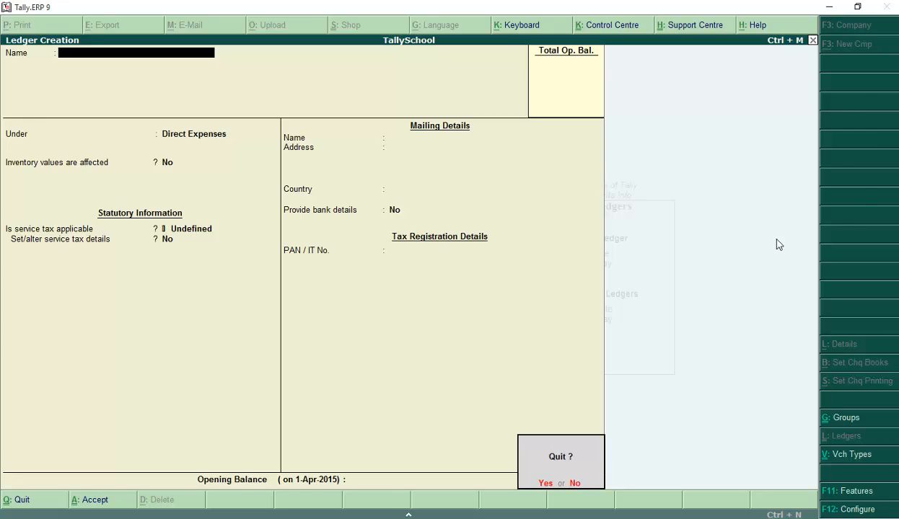
key(y)
key(Escape)
key(Escape)
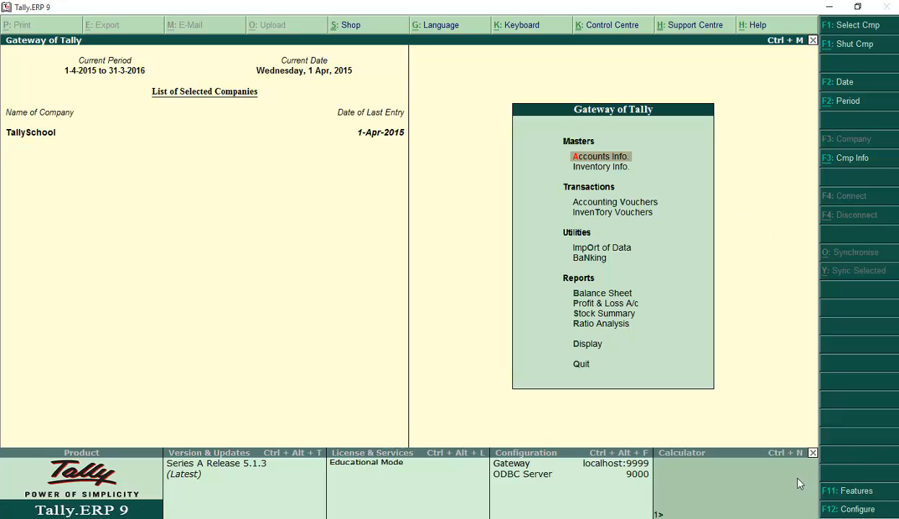
Step: Enable reversing journals and optional vouchers in the company's accounting features and return to the Gateway of Tally
key(F11)
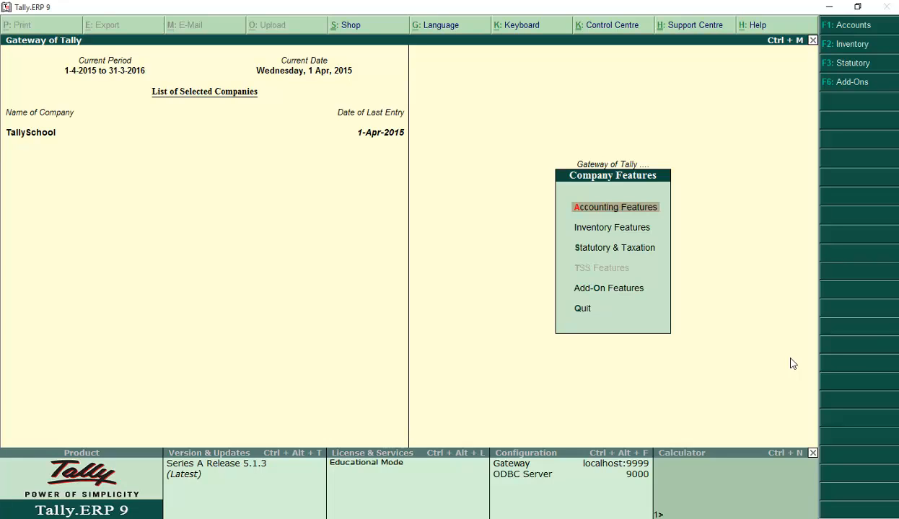
key(Return)
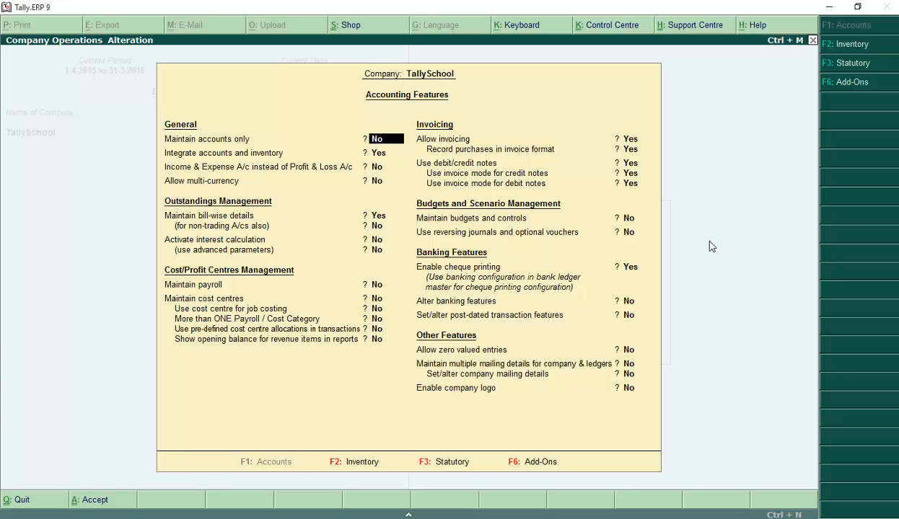
key(Return)
key(Return)
key(Return)
key(Return)
key(Return)
key(Return)
key(Return)
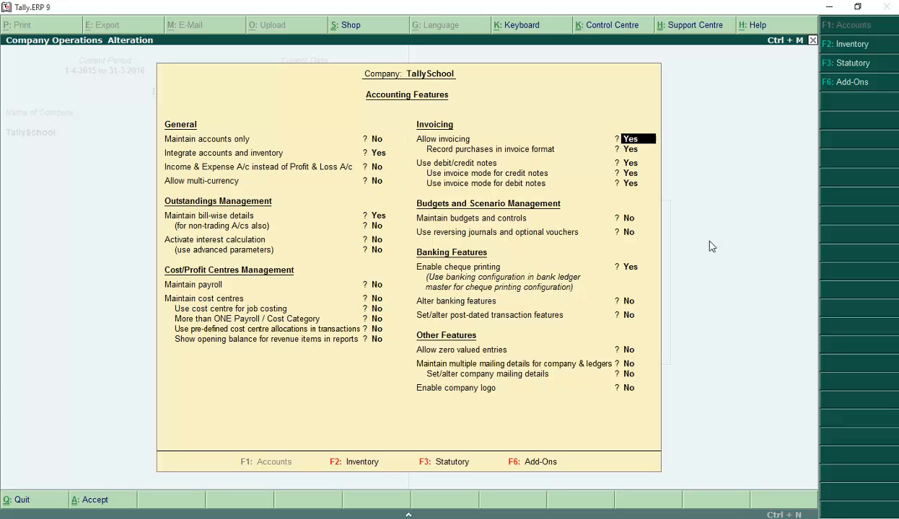
key(Return)
key(Return)
key(Return)
key(Return)
key(Return)
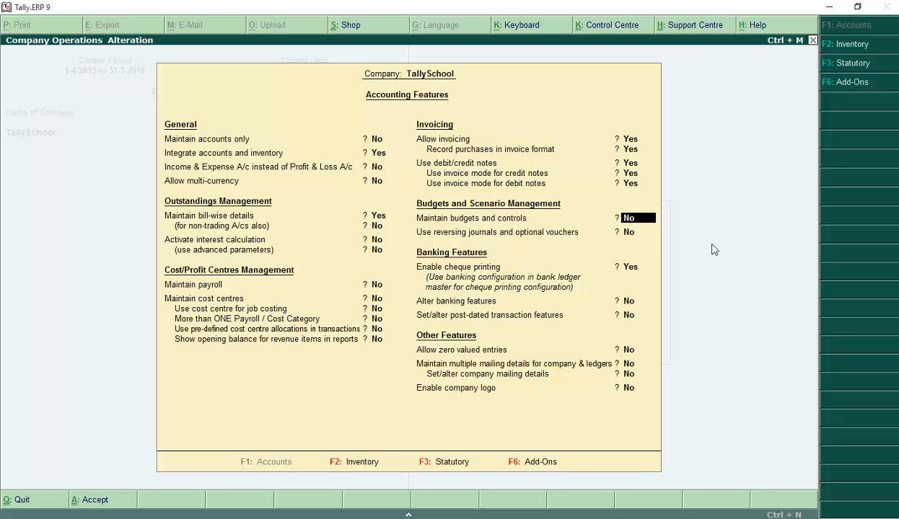
key(Return)
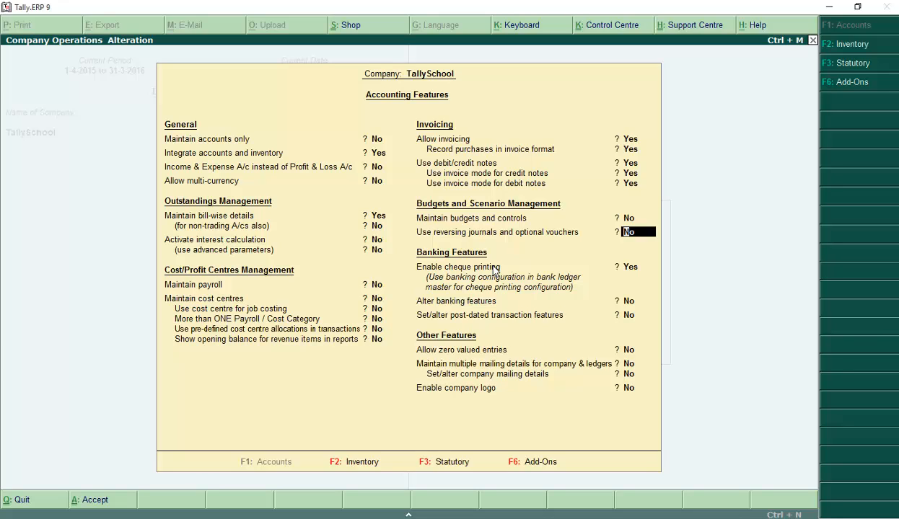
key(y)
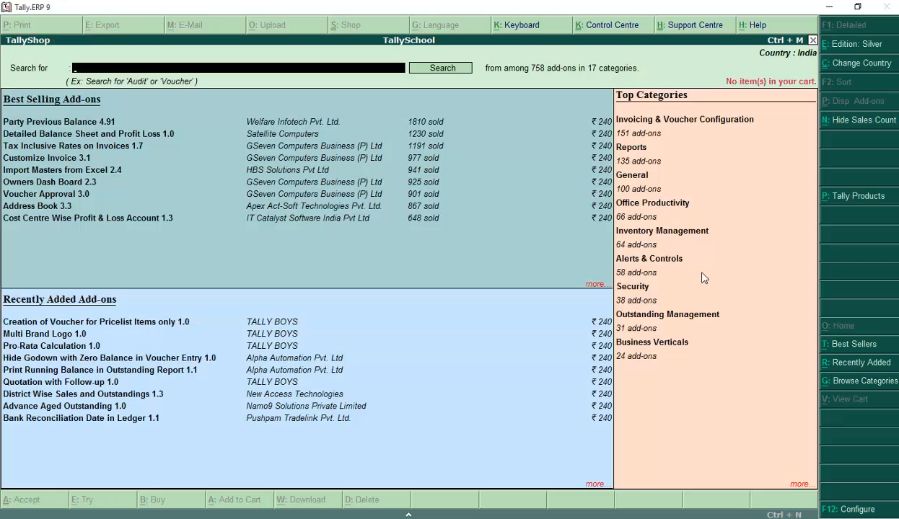
click(813, 41)
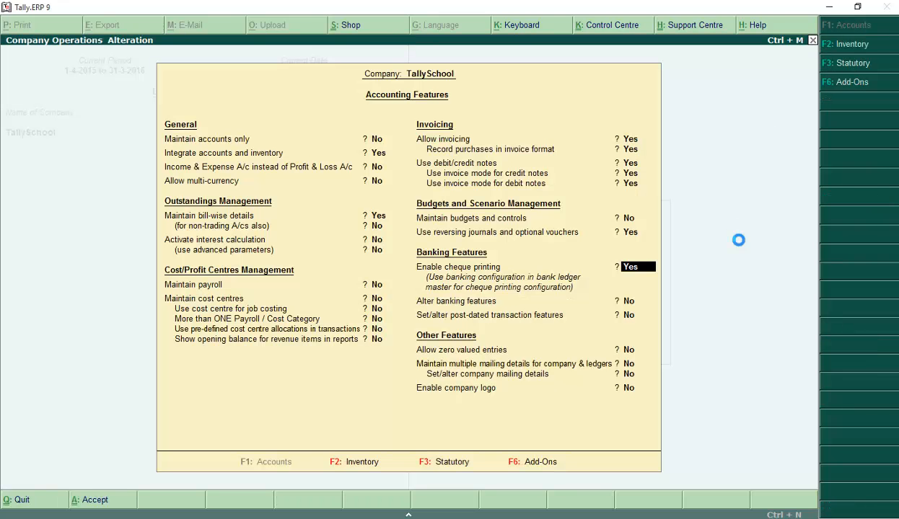
key(Escape)
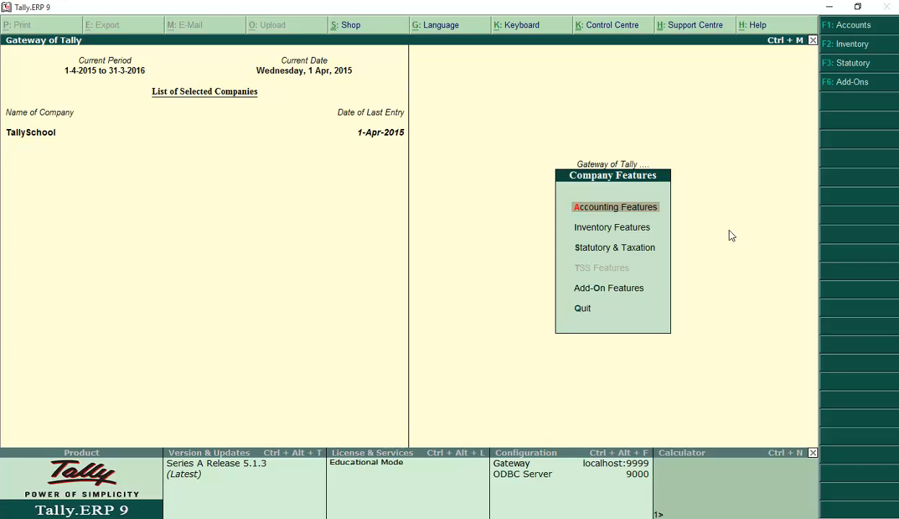
key(Escape)
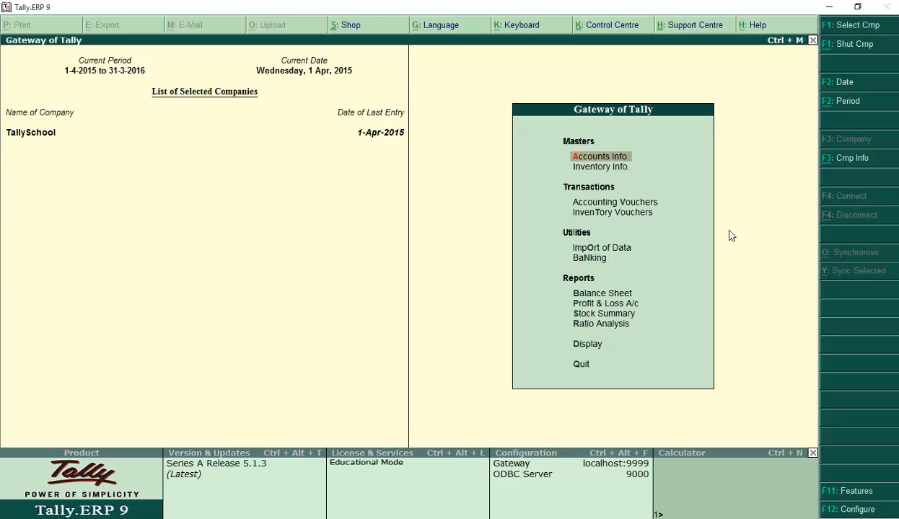
Step: Open a new Memorandum voucher in the accounting vouchers
key(Down)
key(Down)
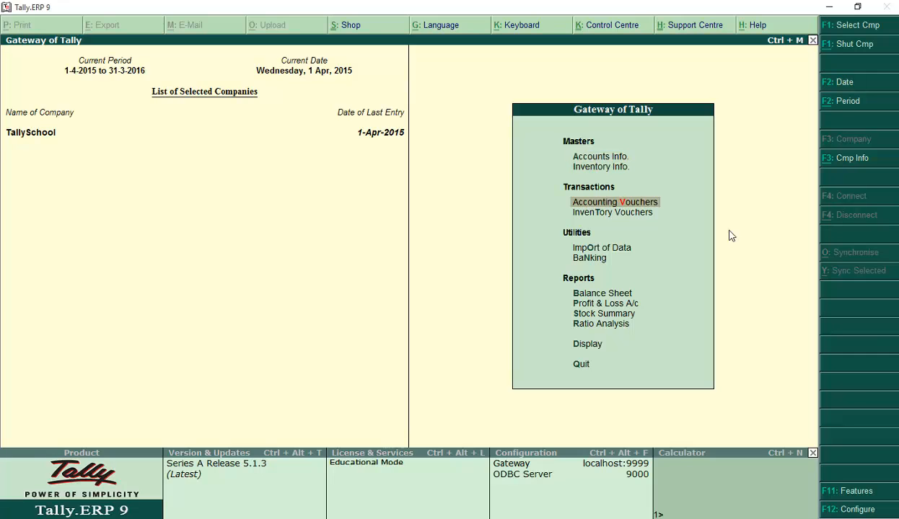
key(Return)
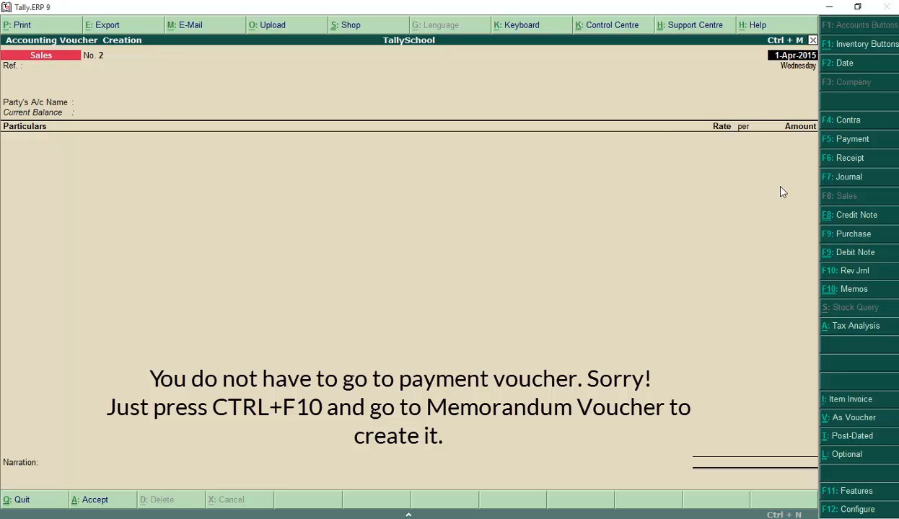
click(858, 142)
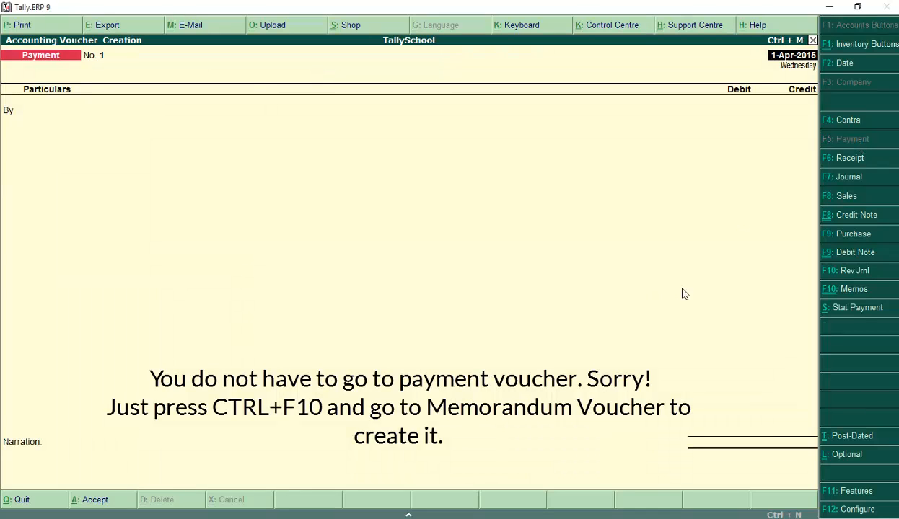
click(859, 295)
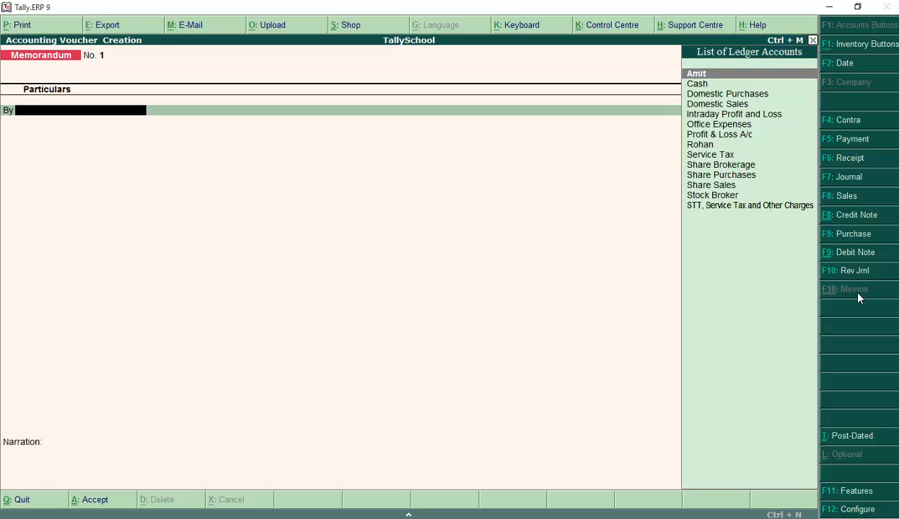
Step: Debit the Office Expenses ledger with 10,000 in the Memorandum voucher
key(Down)
key(Down)
key(Down)
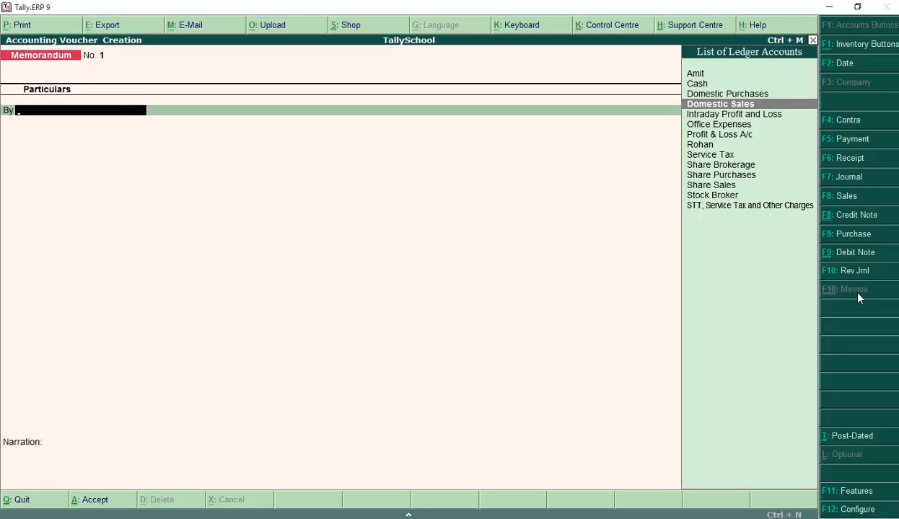
key(Down)
key(Down)
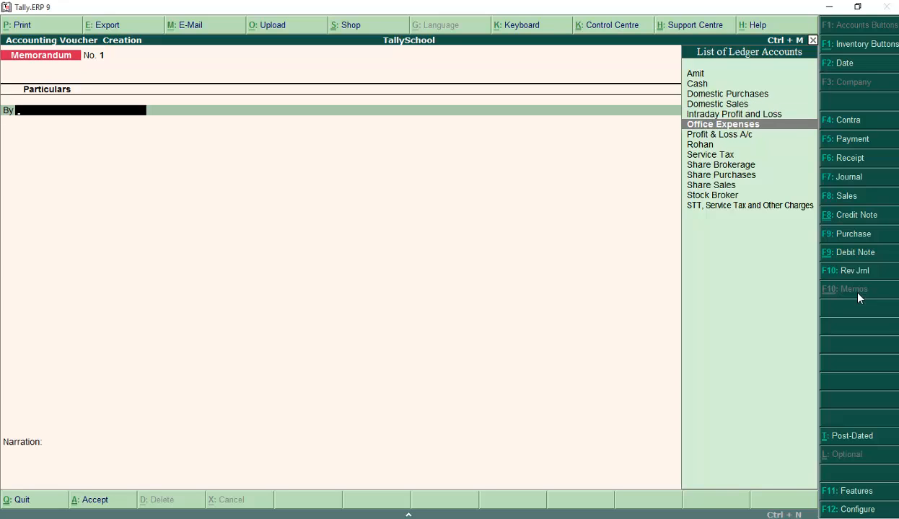
key(Return)
text(100)
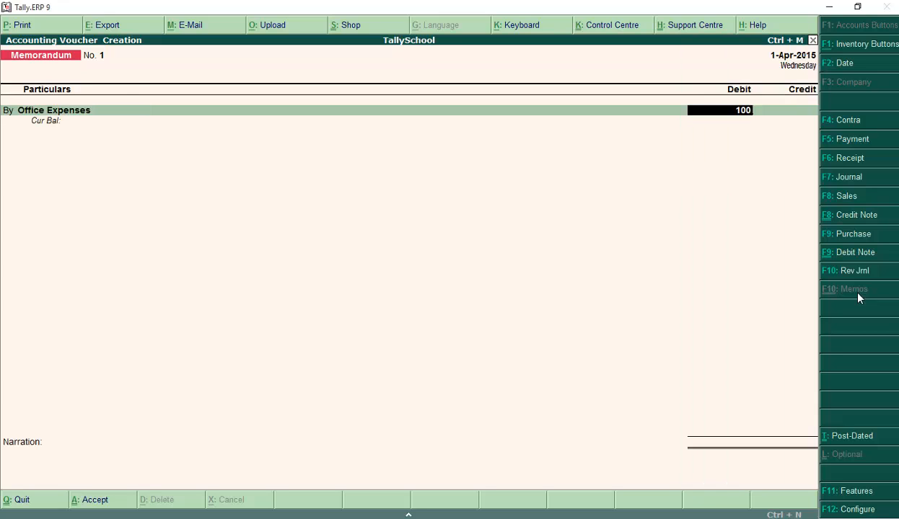
text(00)
key(Return)
key(Return)
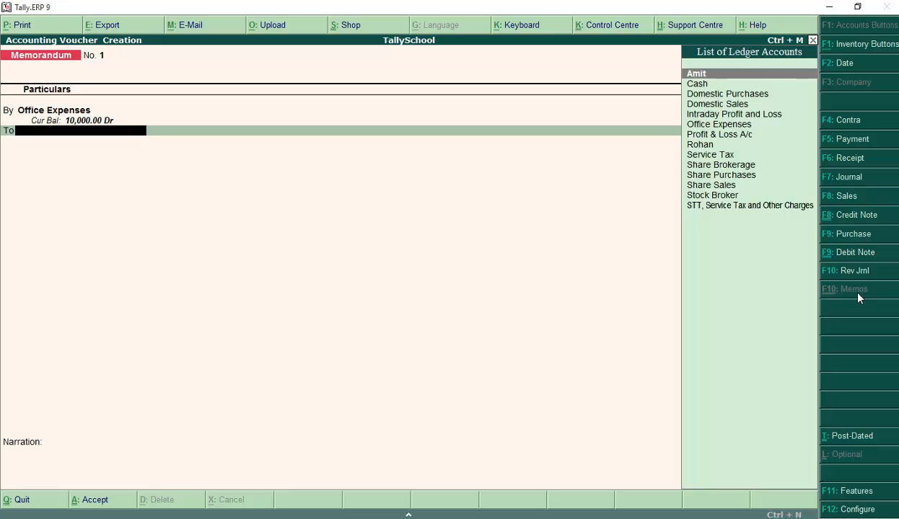
Step: Credit the Cash ledger with 10,000 in the Memorandum voucher
text(Ca)
key(Return)
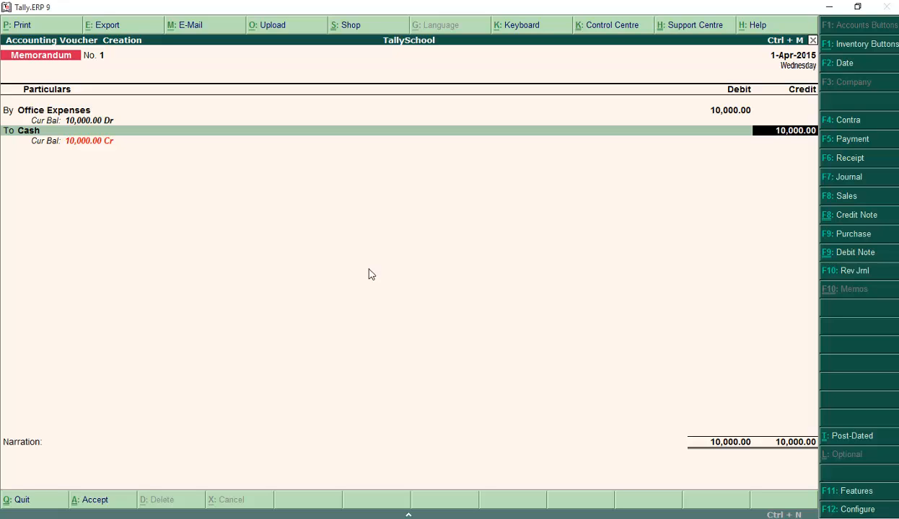
key(Return)
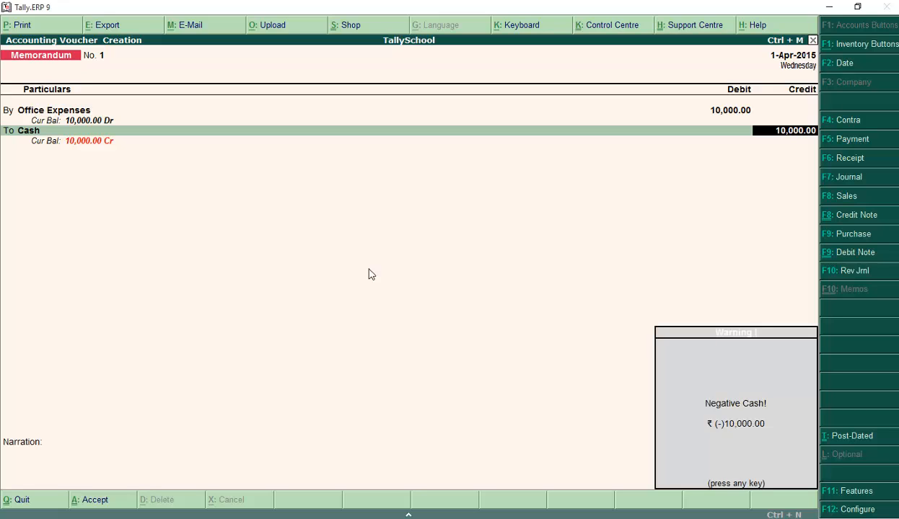
key(Return)
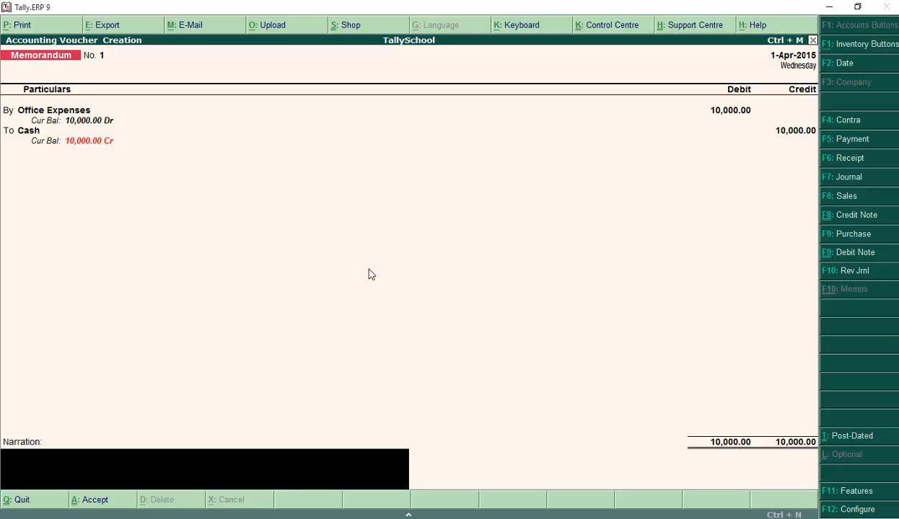
Step: Enter the voucher narration "office expenses given for the month."
text(office expenses given f)
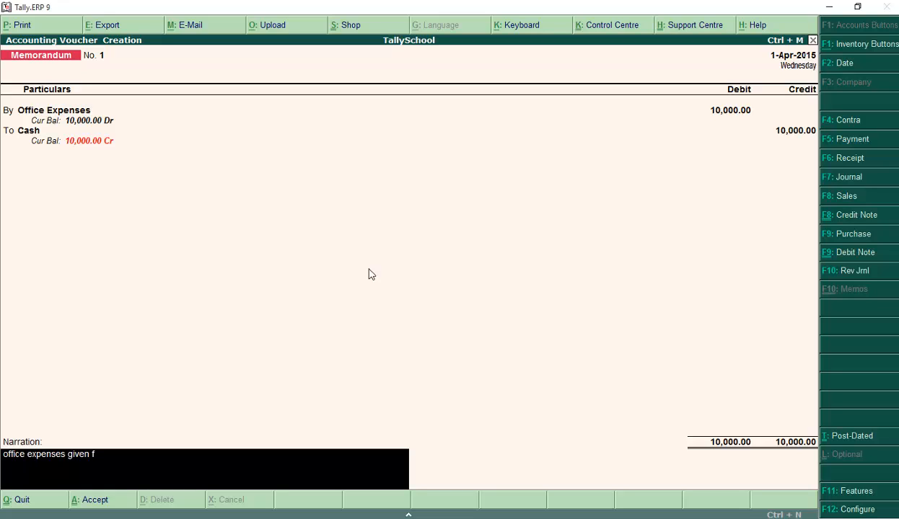
text(or the month.)
key(Return)
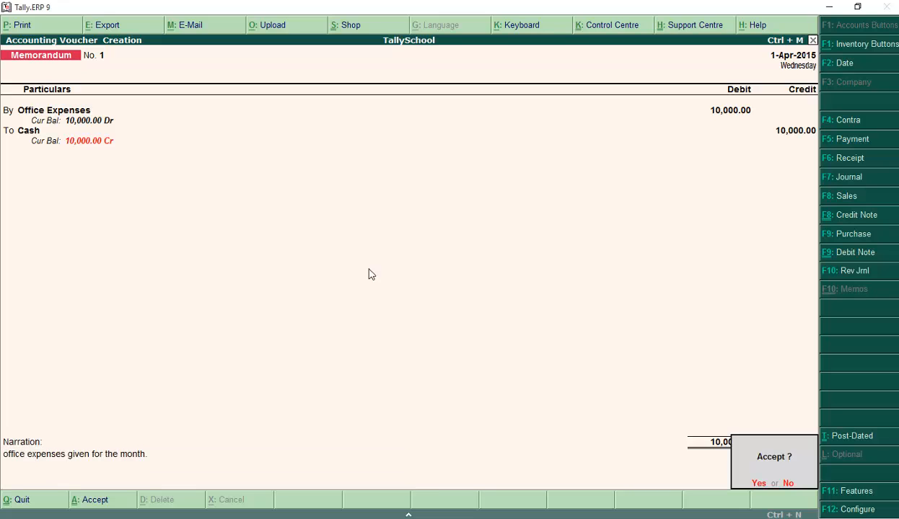
Step: Accept the completed Memorandum voucher
key(Return)
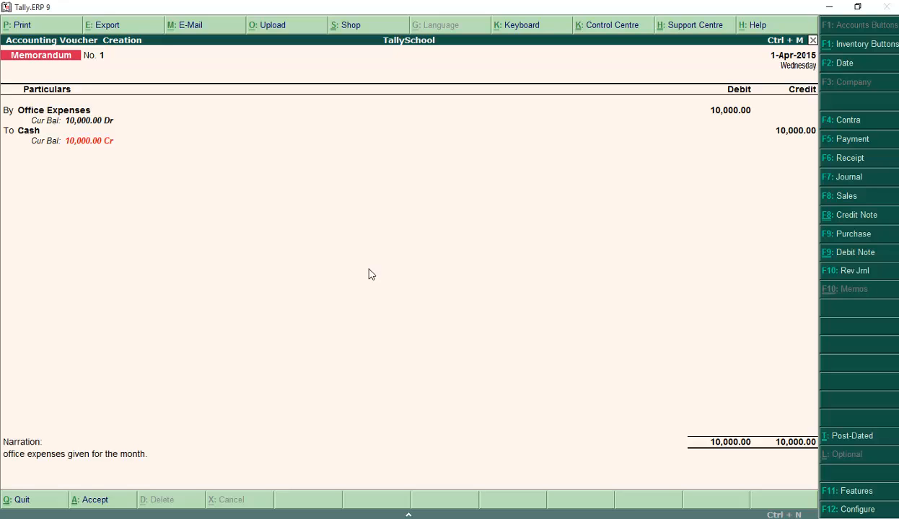
Step: Open the Profit & Loss A/c in detailed view and check the Office Expenses line under Direct Expenses
key(p)
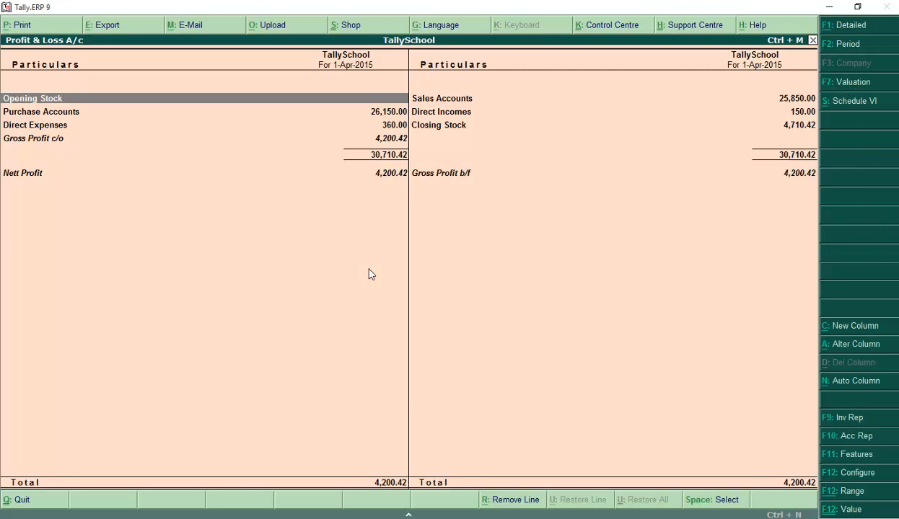
key(alt+F1)
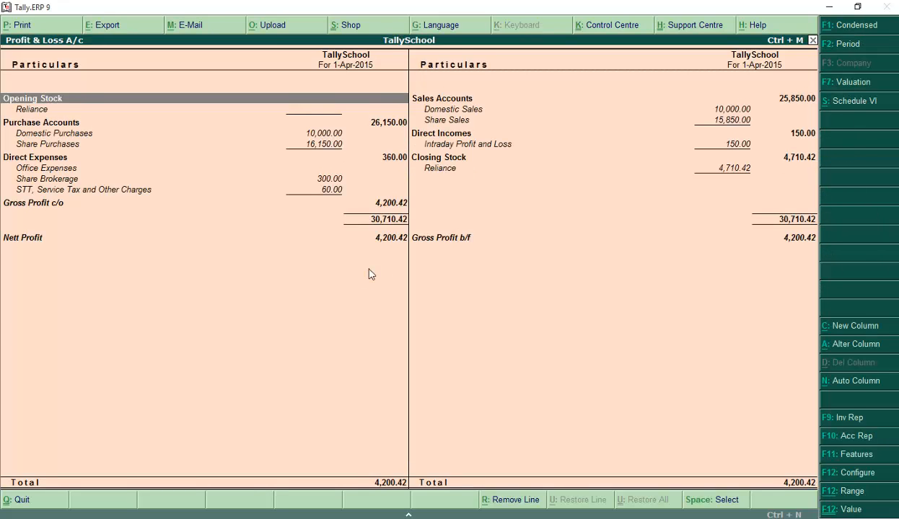
key(Down)
key(Down)
key(Down)
key(Down)
key(Down)
key(Down)
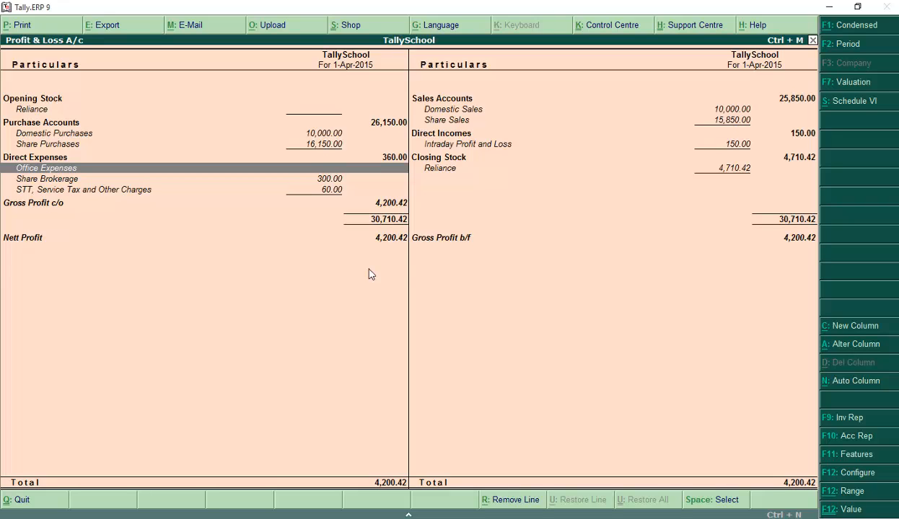
key(Escape)
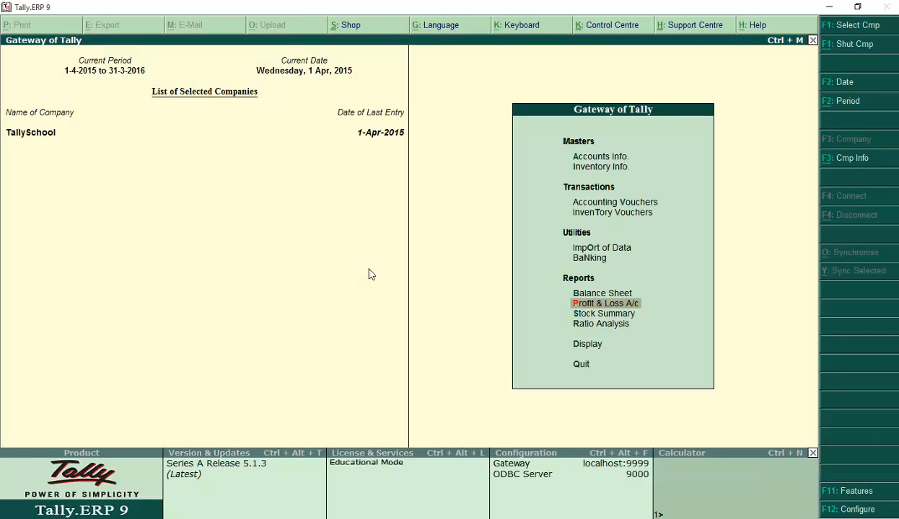
Step: Open the Exception Reports from the Display Menu
key(Down)
key(Down)
key(Down)
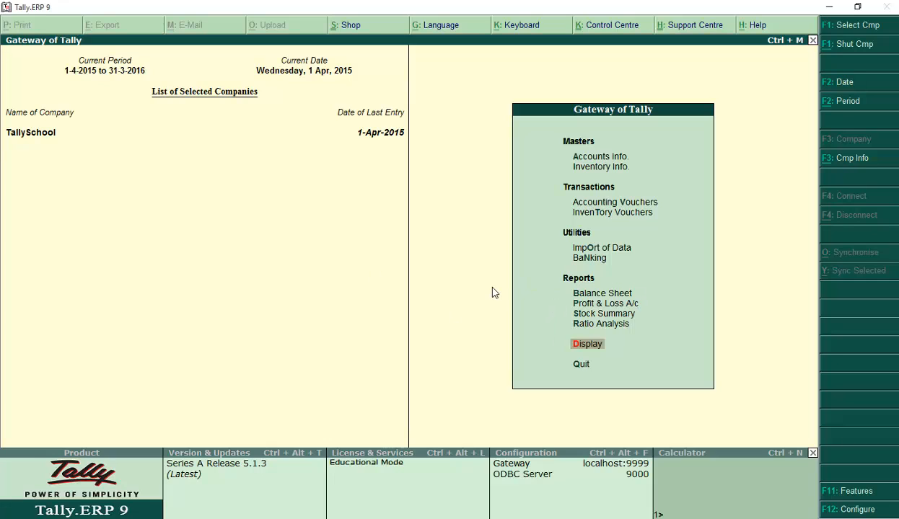
key(Return)
key(Down)
key(Down)
key(Down)
key(Down)
key(Down)
key(Down)
key(Down)
key(Down)
key(Down)
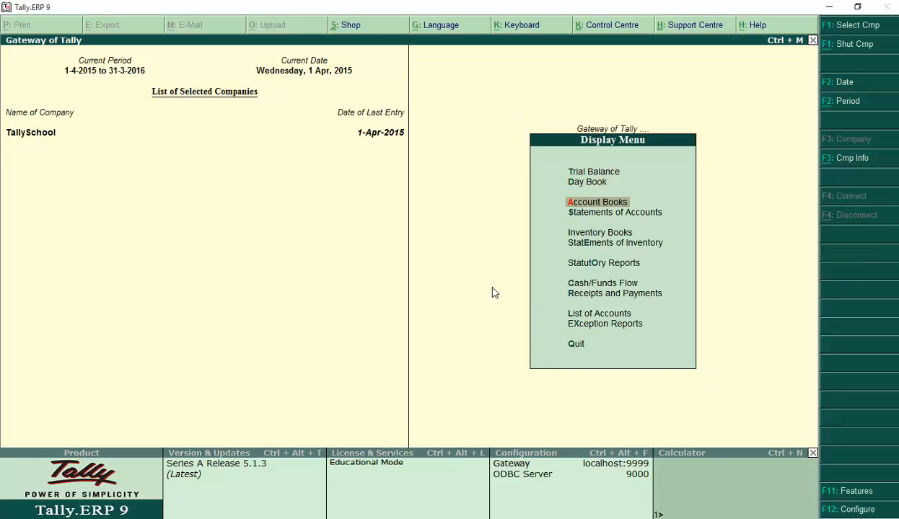
key(Down)
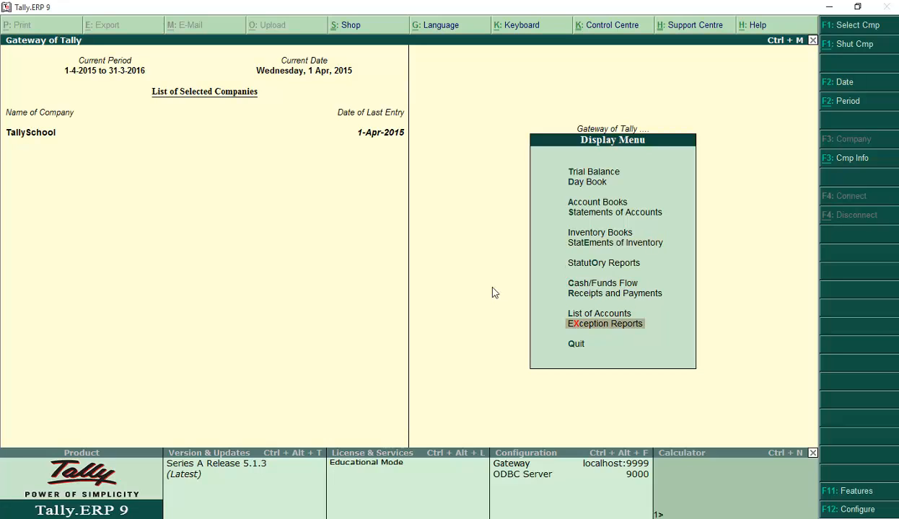
key(Return)
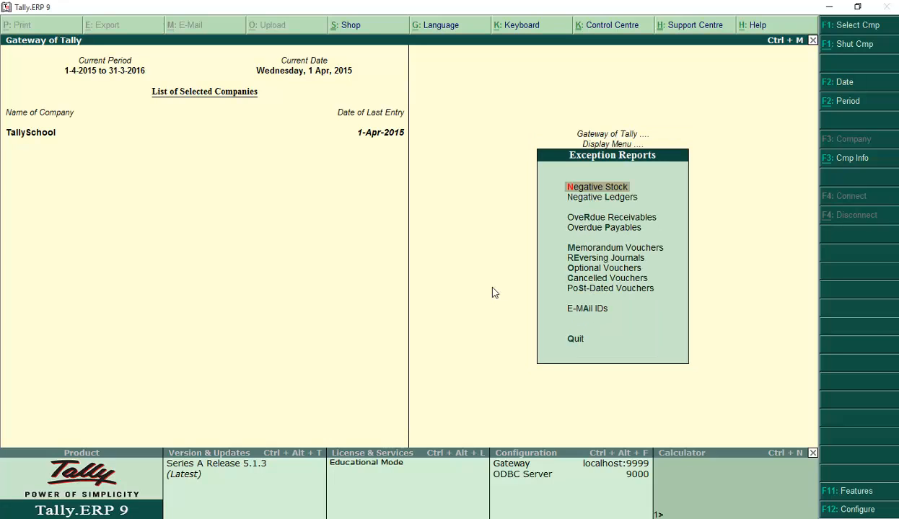
Step: Open the list of Memorandum Vouchers for April
key(Down)
key(Down)
key(Down)
key(Down)
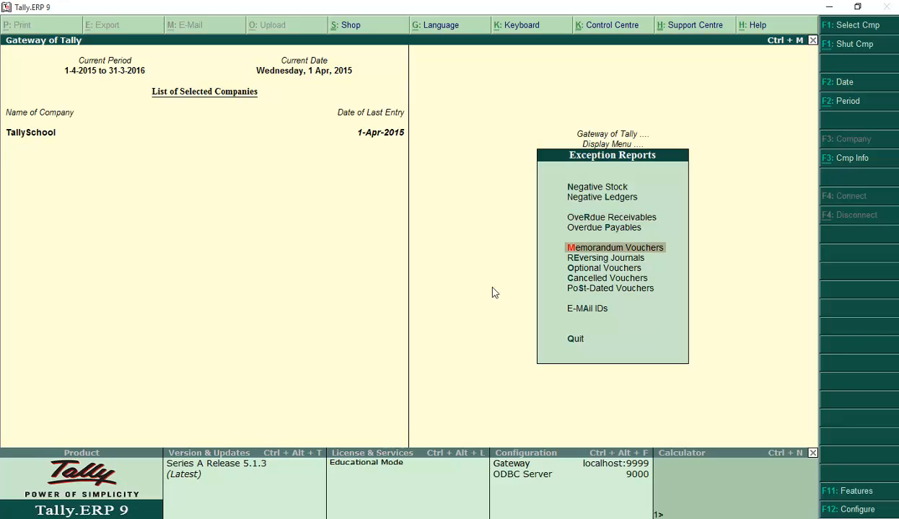
key(Return)
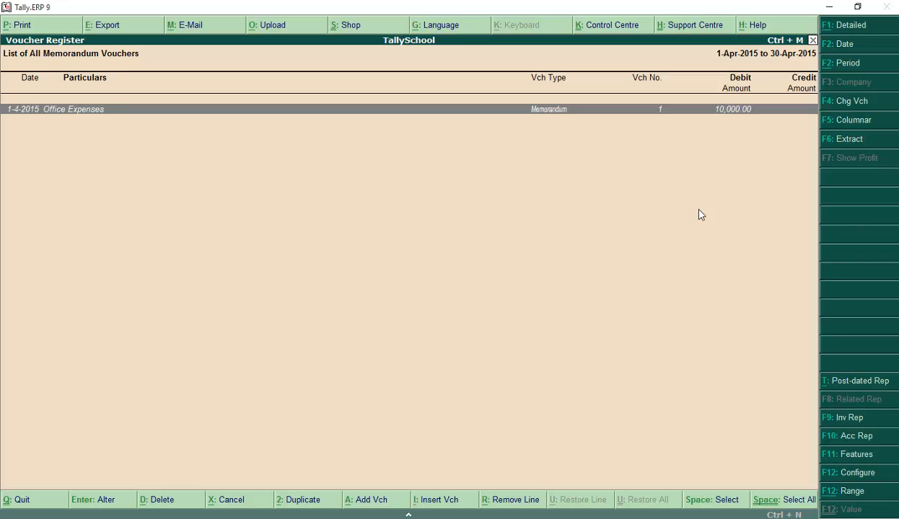
Step: Set the Office Expenses memorandum voucher's debit and credit amounts to 9,000 and save it as a Payment voucher
key(Return)
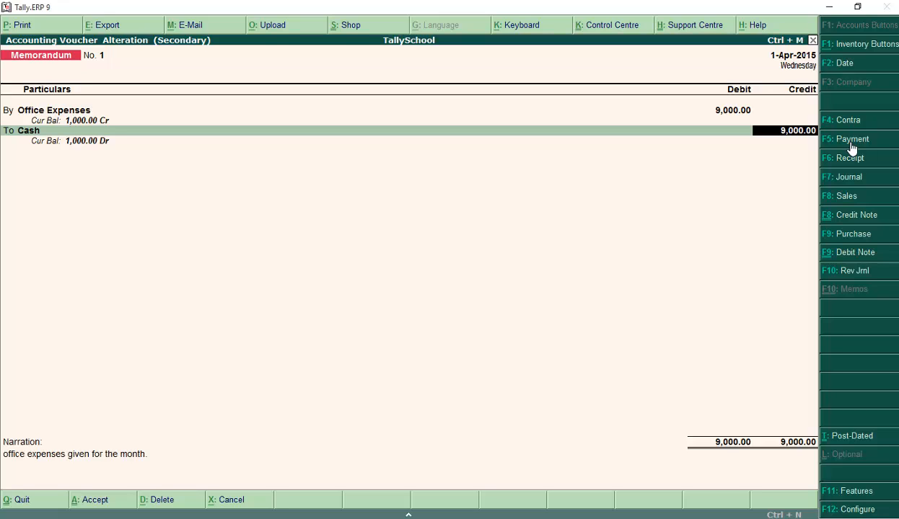
click(849, 143)
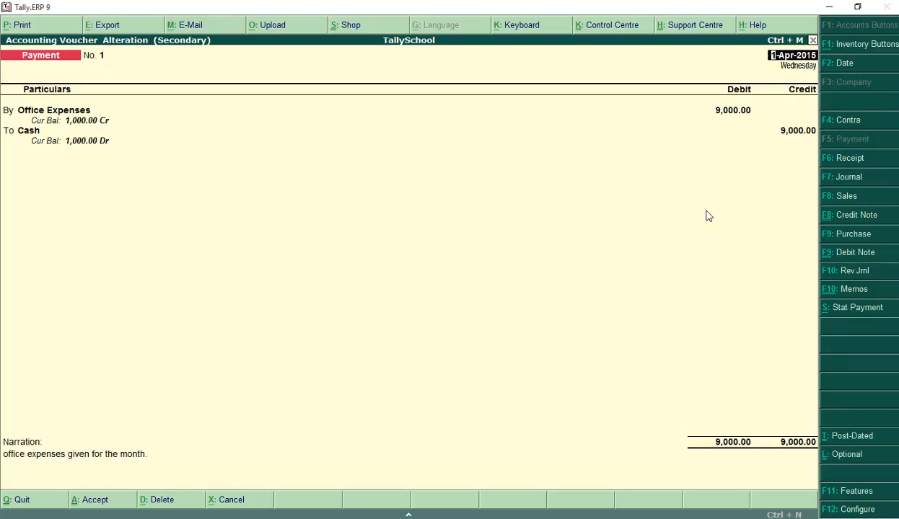
key(Return)
key(Return)
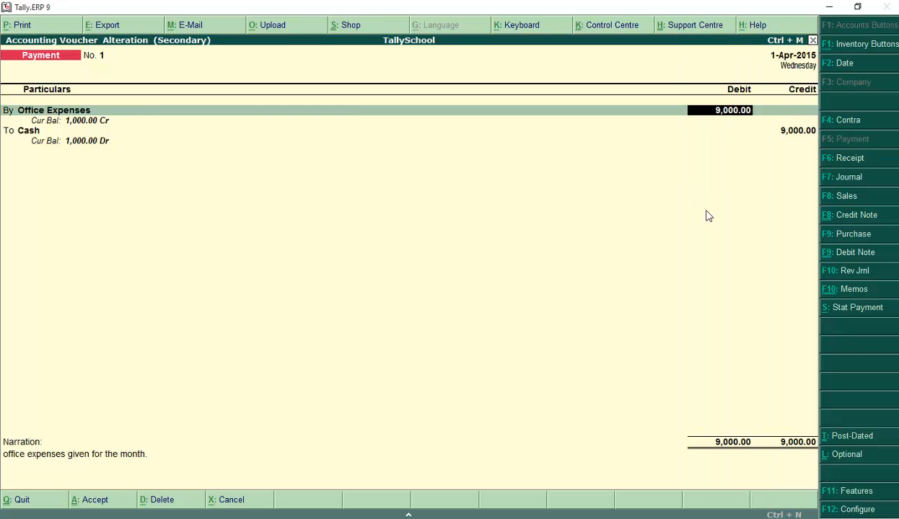
key(Return)
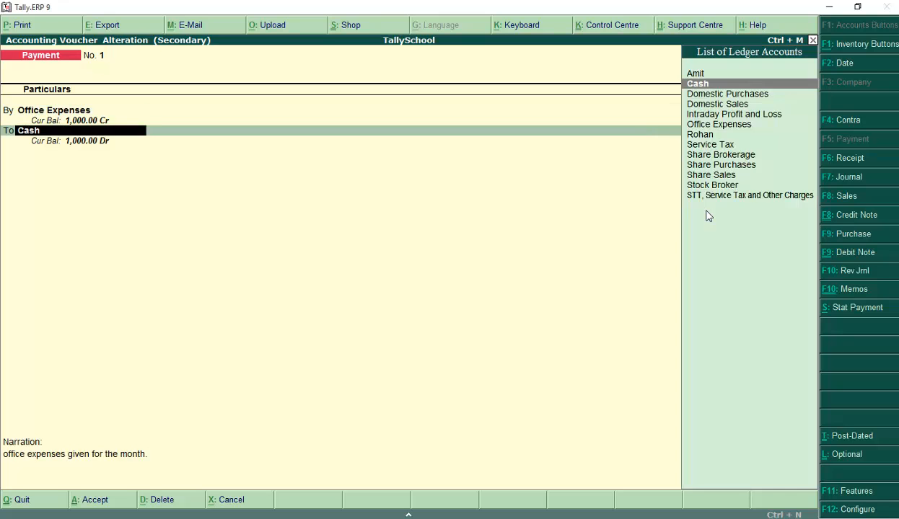
key(Return)
key(Return)
key(Return)
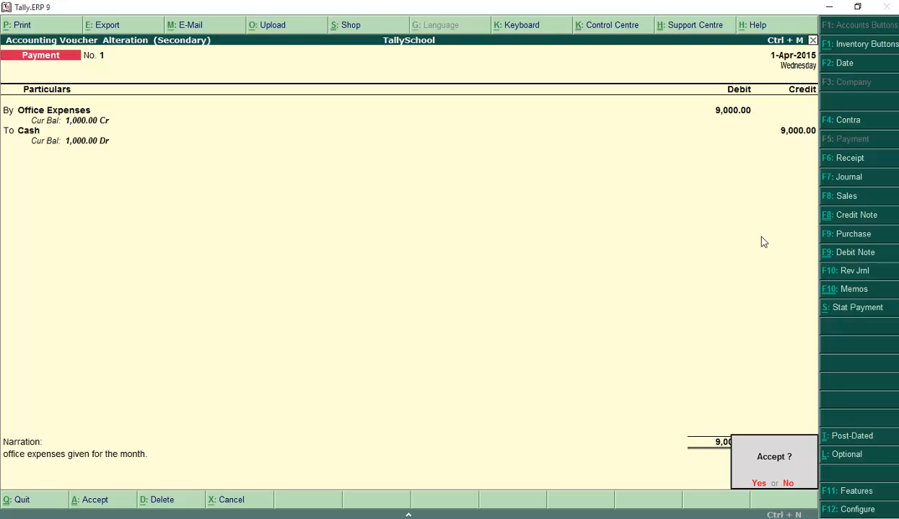
key(y)
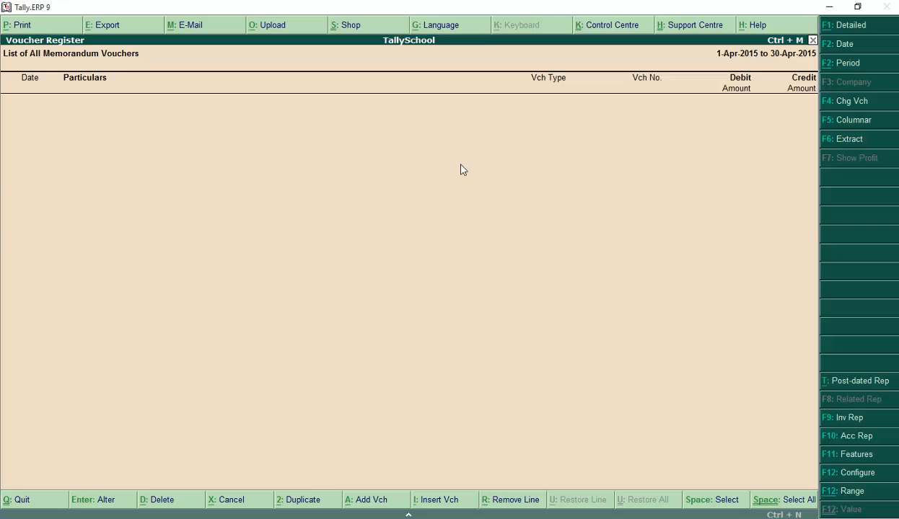
Step: Return to the Gateway of Tally and open the Profit & Loss A/c report
key(Escape)
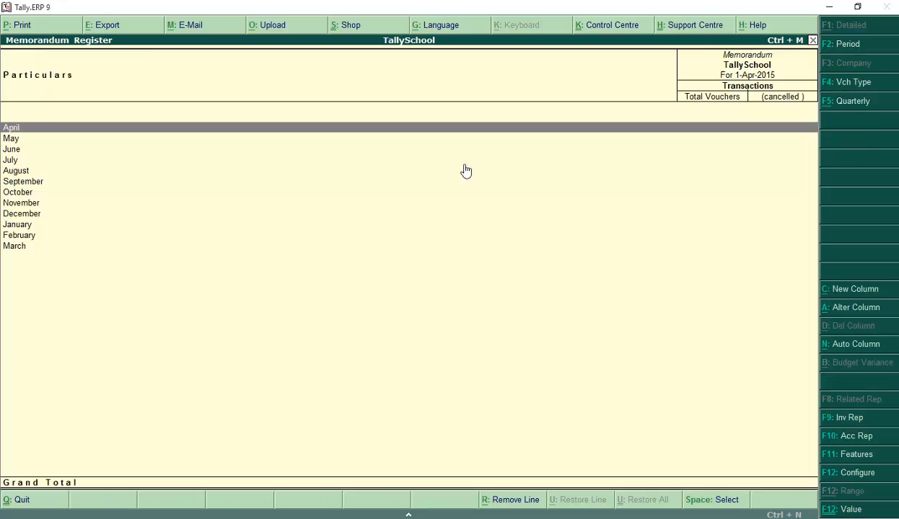
key(Escape)
key(Escape)
key(Escape)
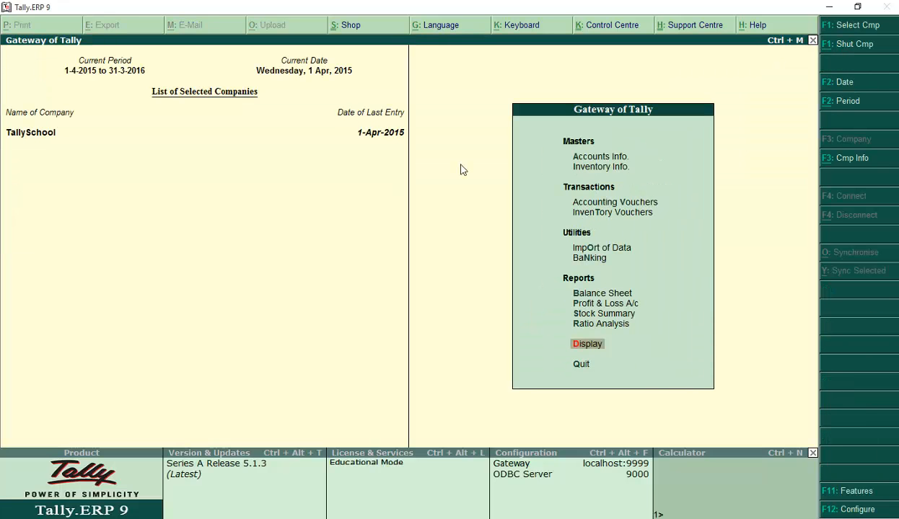
key(Up)
key(Up)
key(Up)
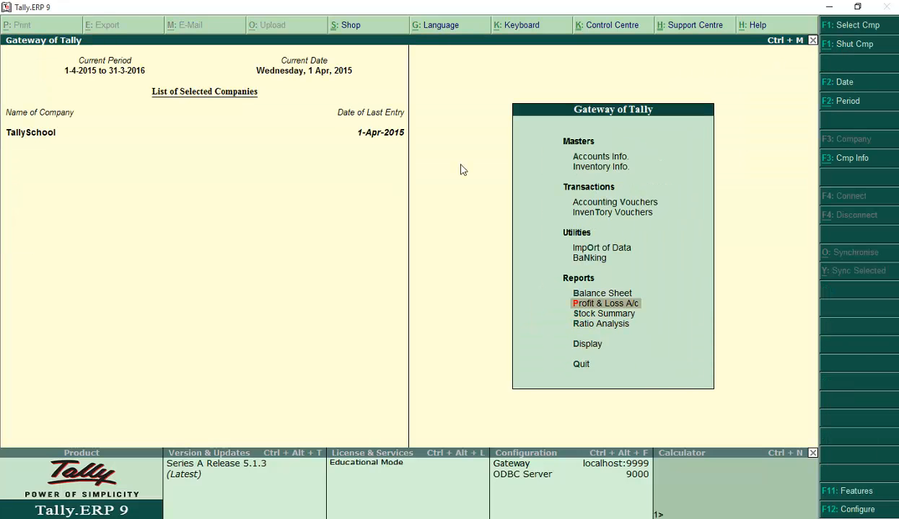
key(Return)
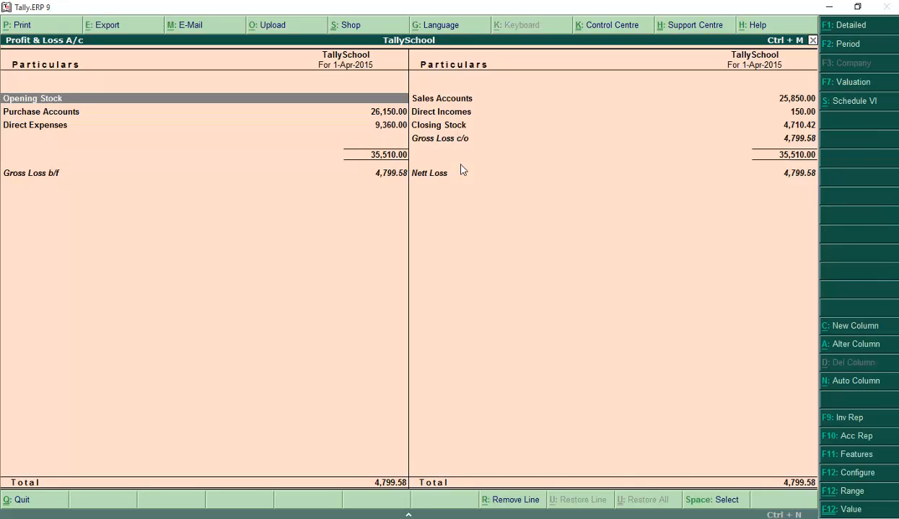
Step: Show the Profit & Loss A/c in detail and check the Office Expenses line under Direct Expenses
key(alt+F1)
key(Down)
key(Down)
key(Down)
key(Down)
key(Down)
key(Down)
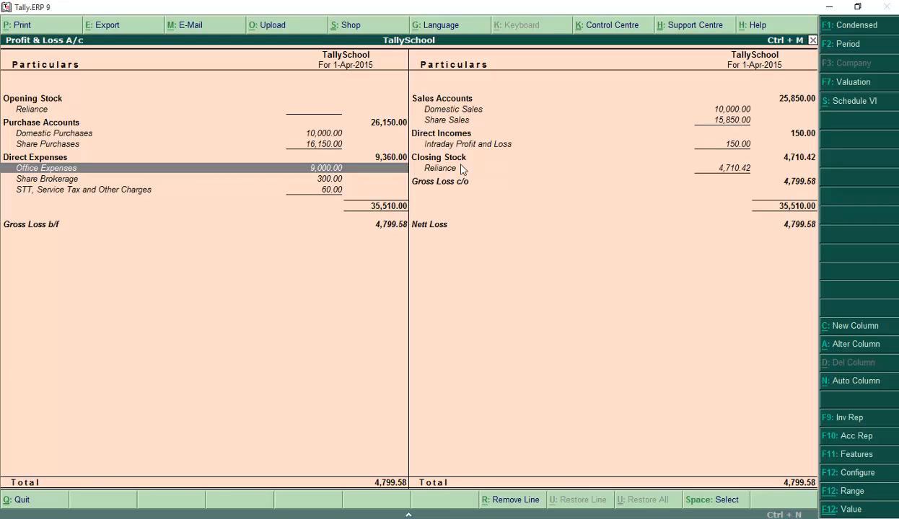
Step: Open the Office Expenses payment voucher from April's ledger vouchers and set its date to 1-May-2015
key(Return)
key(Return)
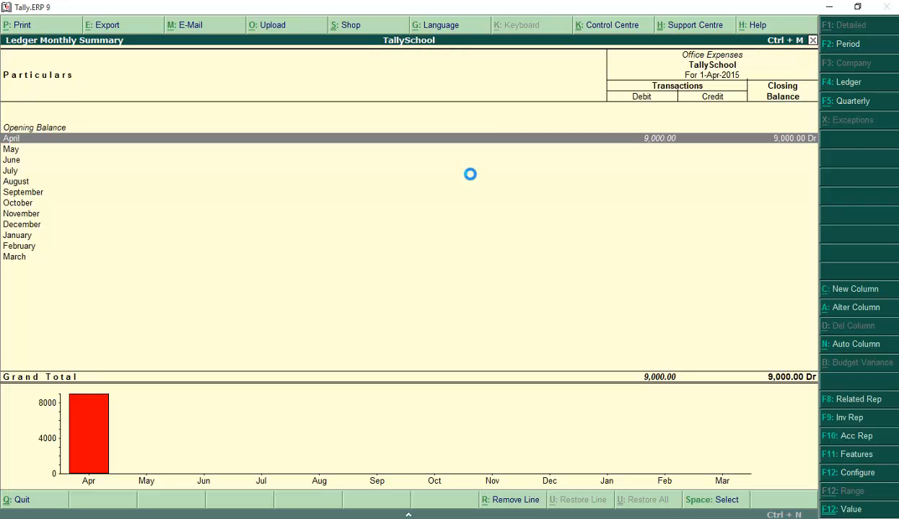
key(Return)
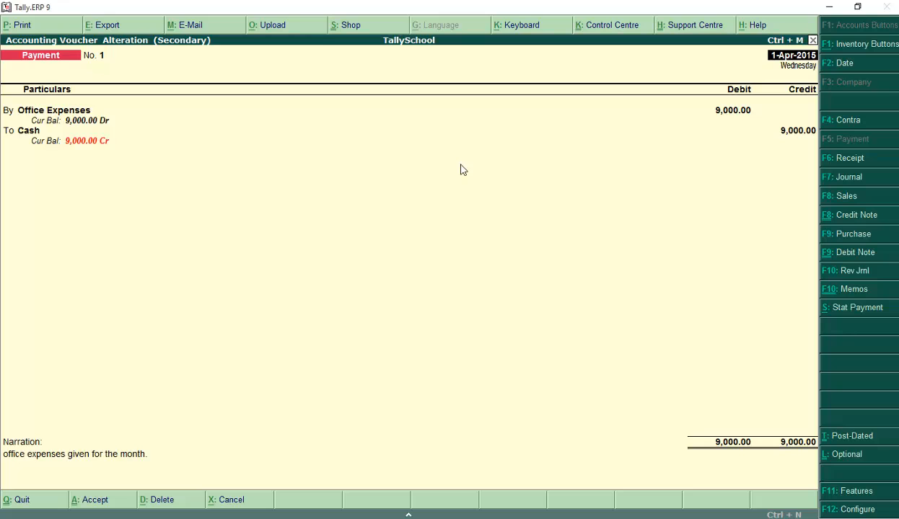
text(1.5)
key(Return)
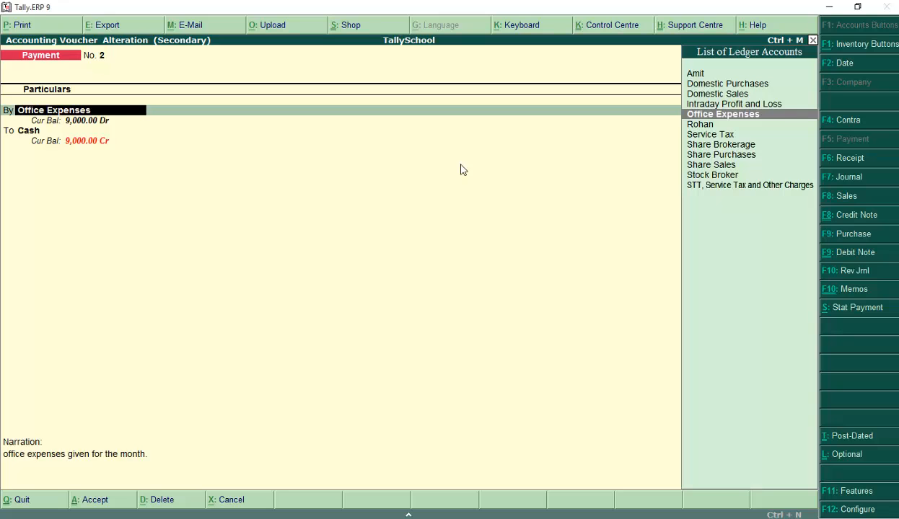
key(Return)
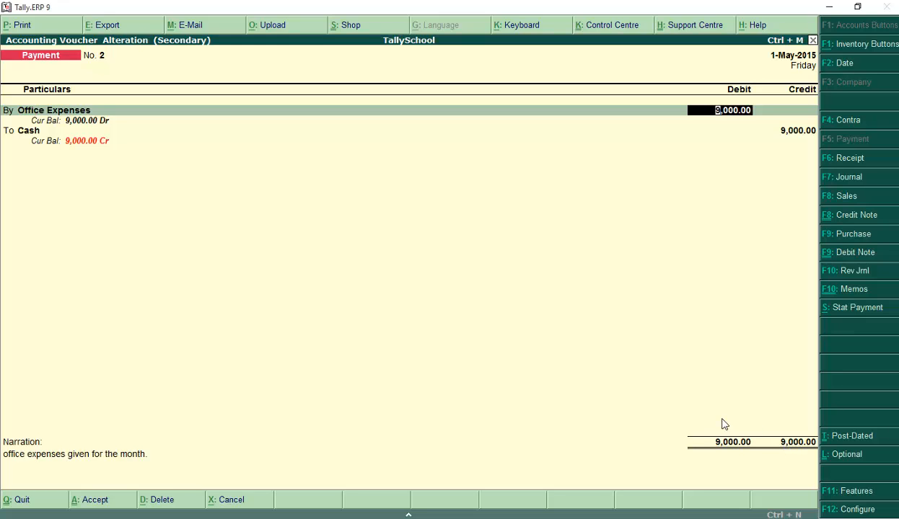
Step: Mark the Office Expenses payment voucher as Post-Dated and save it
key(ctrl+t)
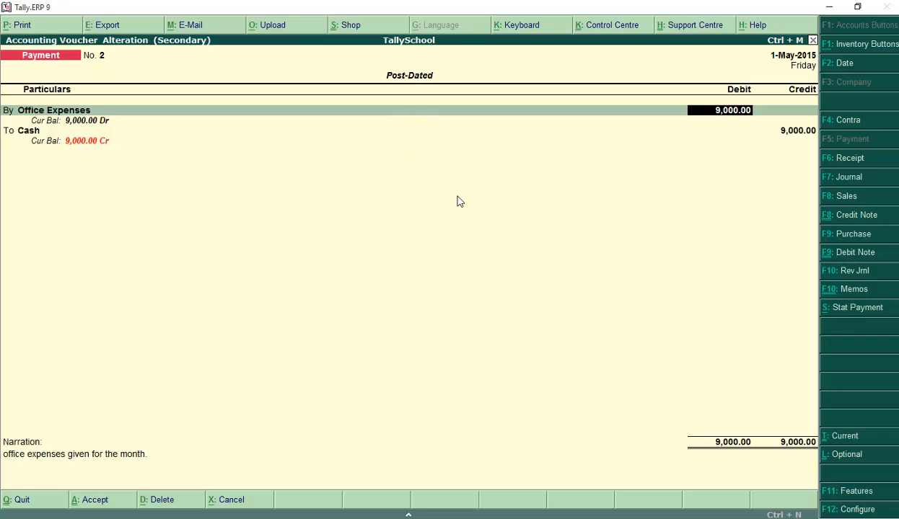
key(Return)
key(Return)
key(Return)
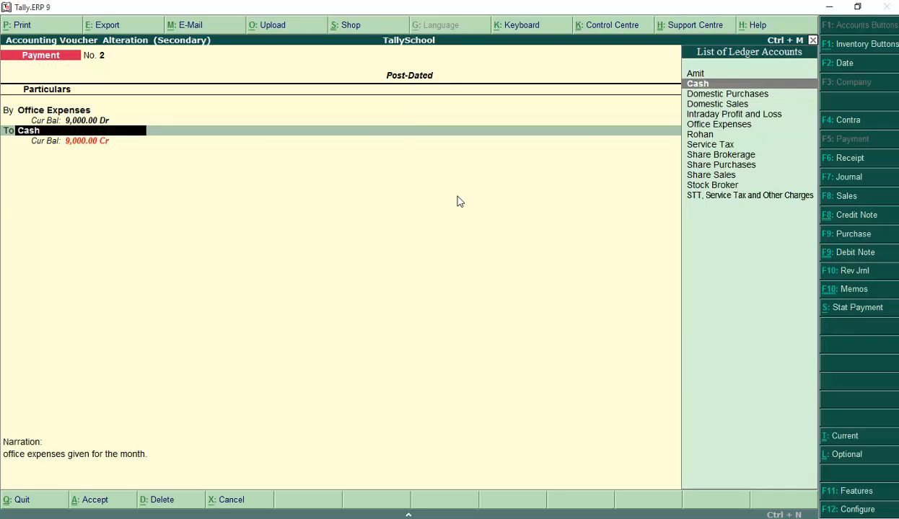
key(Return)
key(Return)
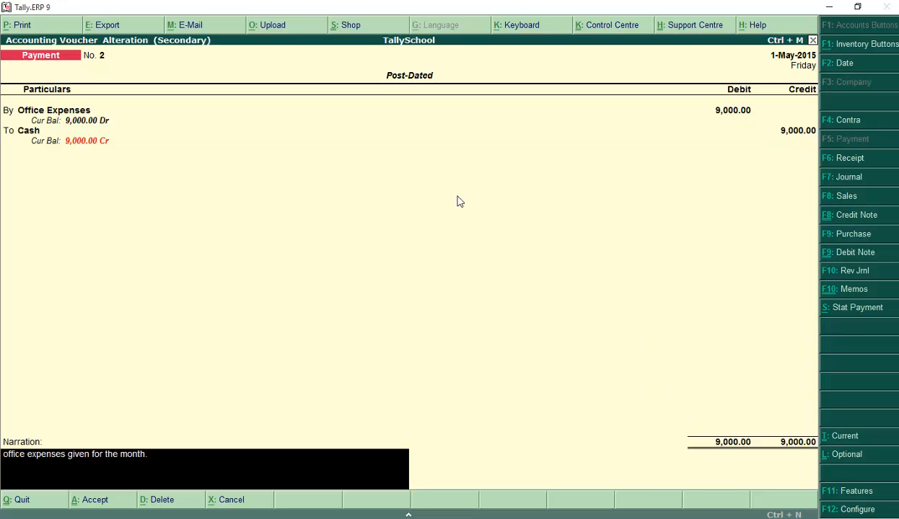
key(Return)
key(Return)
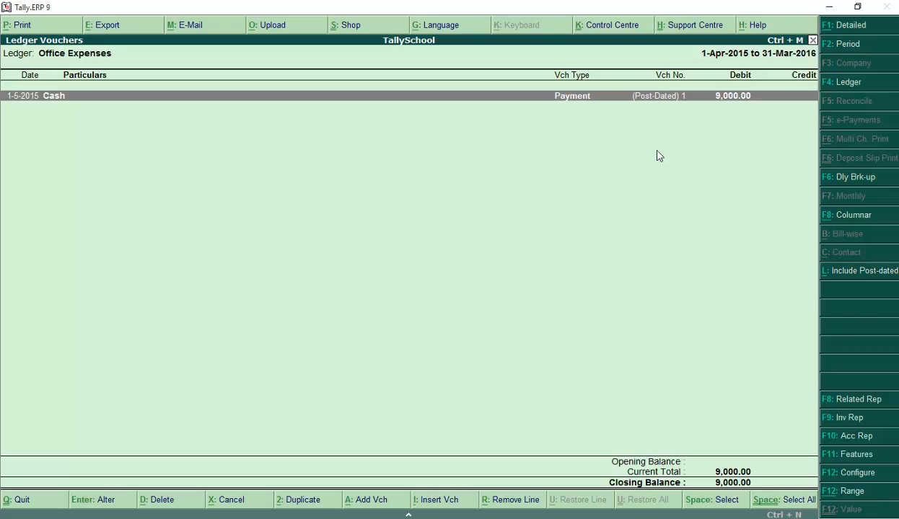
Step: Try to set the end of the Office Expenses ledger period to 30.4.15, starting from 1-4-2015
key(F2)
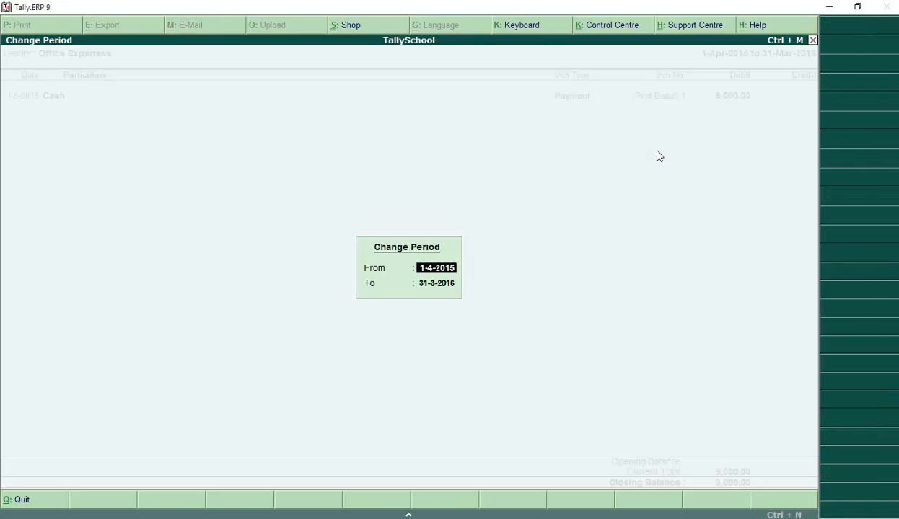
key(Return)
text(31.3)
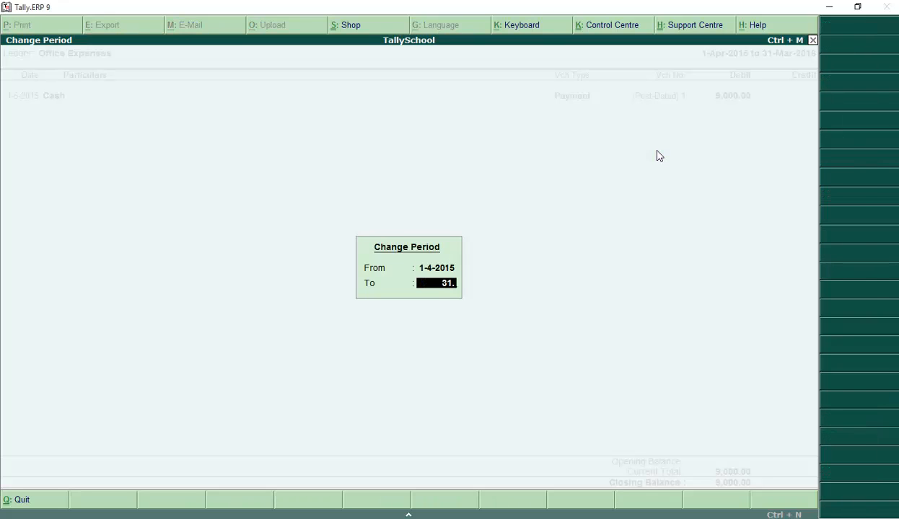
key(BackSpace)
key(BackSpace)
key(BackSpace)
text(0.4)
key(BackSpace)
key(BackSpace)
key(BackSpace)
key(BackSpace)
text(.1)
key(BackSpace)
key(BackSpace)
text(30.4.15)
key(Return)
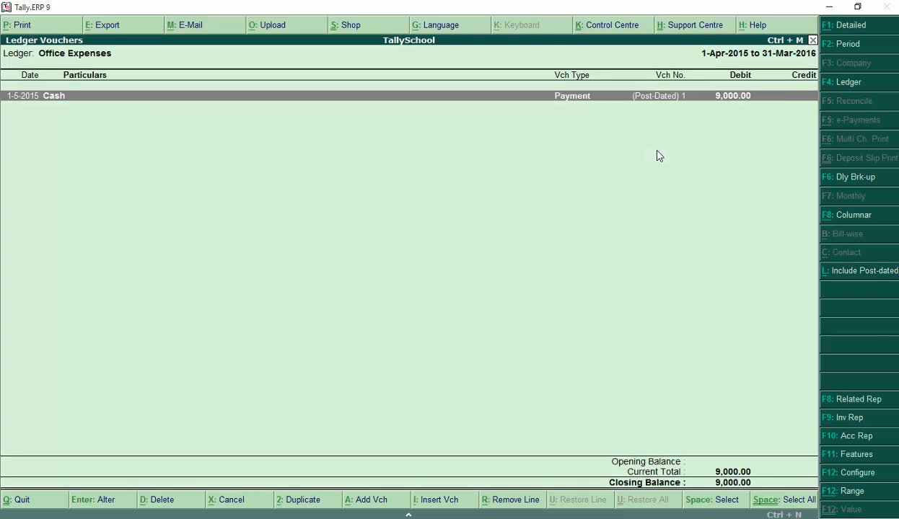
Step: Return to the detailed Profit & Loss A/c and examine the Direct Expenses entries
key(Escape)
key(Escape)
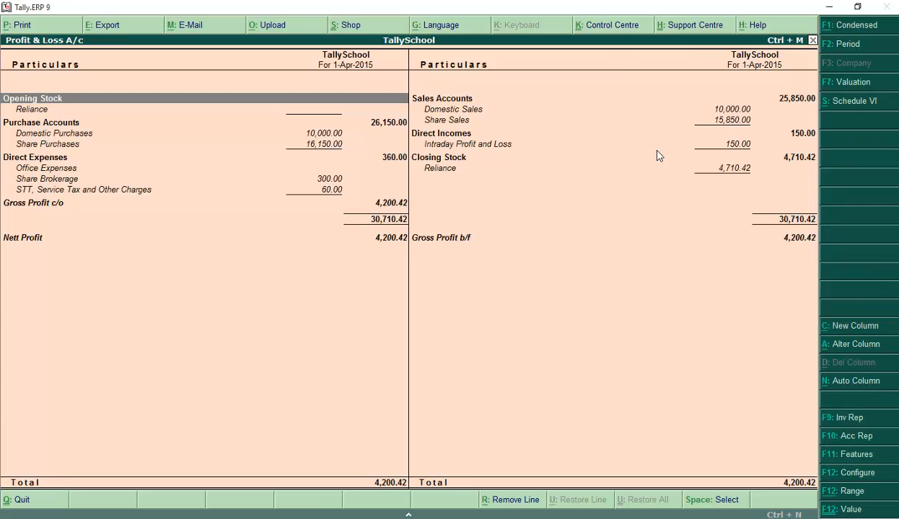
key(Down)
key(Down)
key(Down)
key(Down)
key(Down)
key(Down)
key(Down)
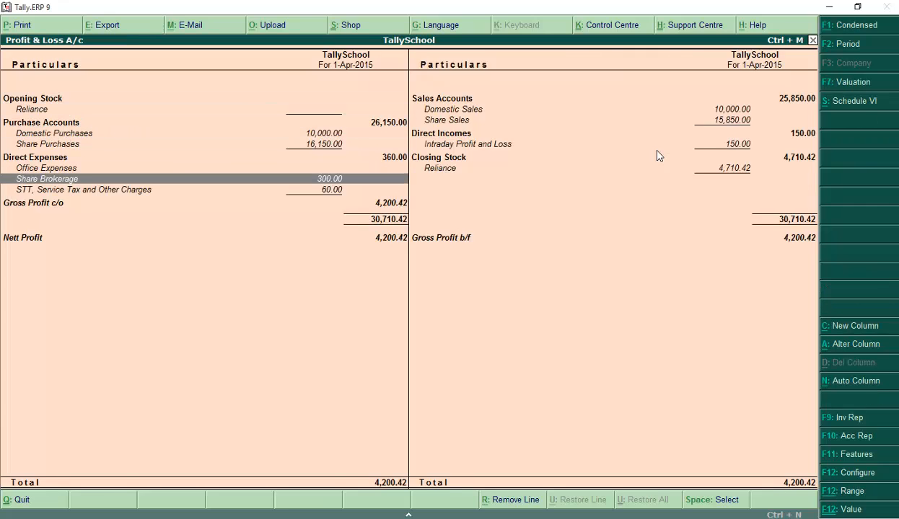
Step: Extend the Profit & Loss A/c period to 31.3.16, keeping the 1-4-2015 start, and examine the Direct Expenses
key(Up)
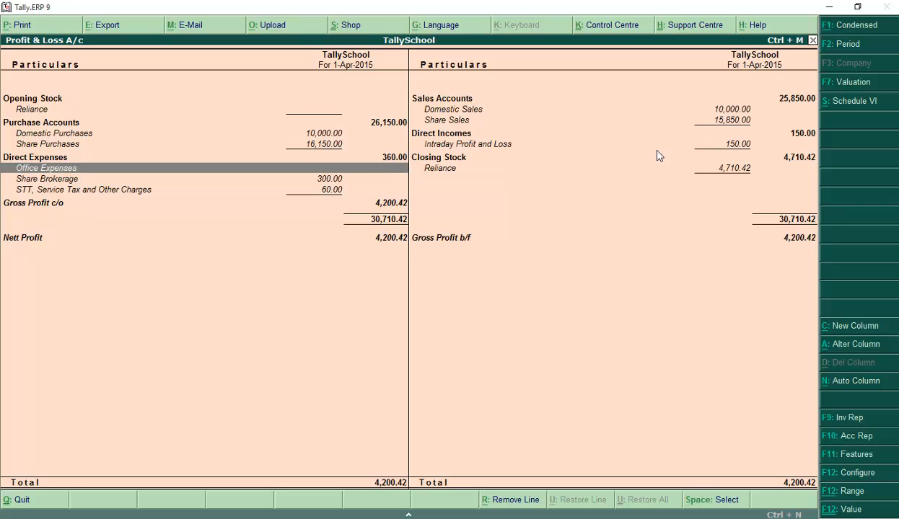
key(F2)
key(Return)
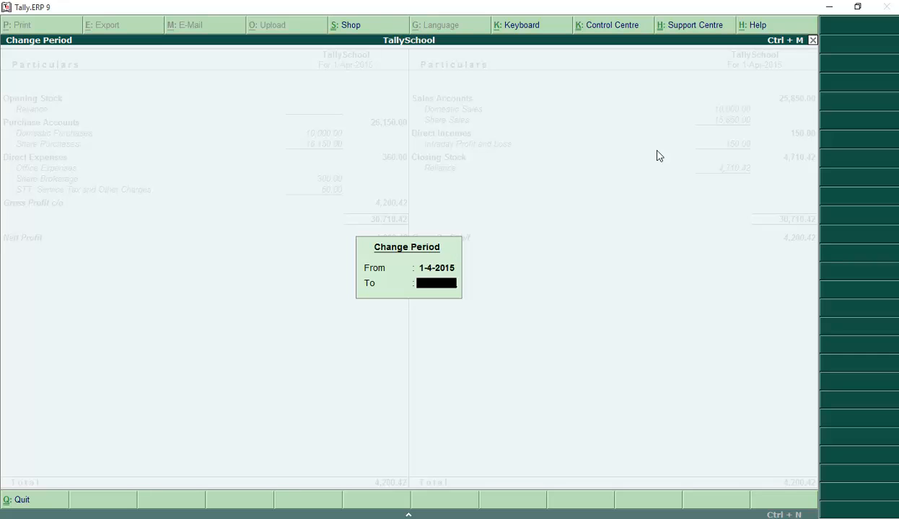
text(31.3.16)
key(Return)
key(Down)
key(Down)
key(Down)
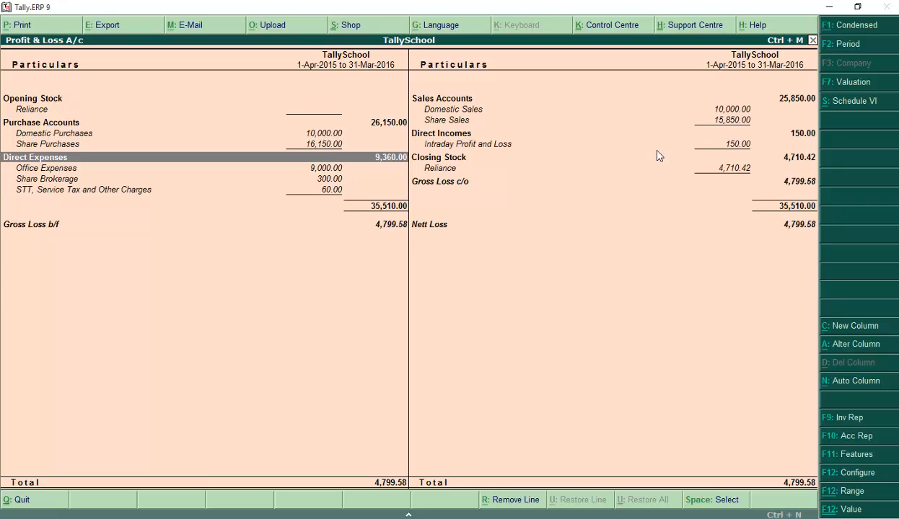
Step: Set the end of the Profit & Loss A/c period to 1.4.15 and check the Office Expenses line
key(F2)
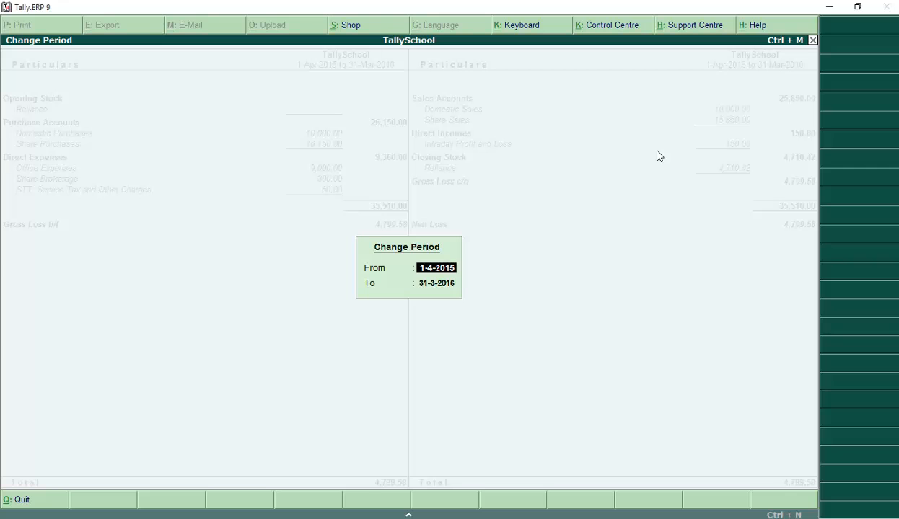
key(Return)
text(1.4.1)
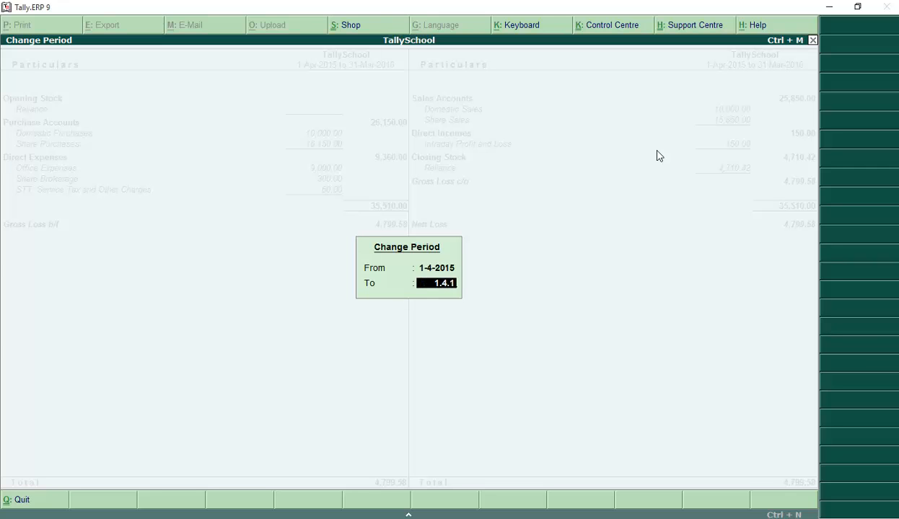
text(5)
key(Return)
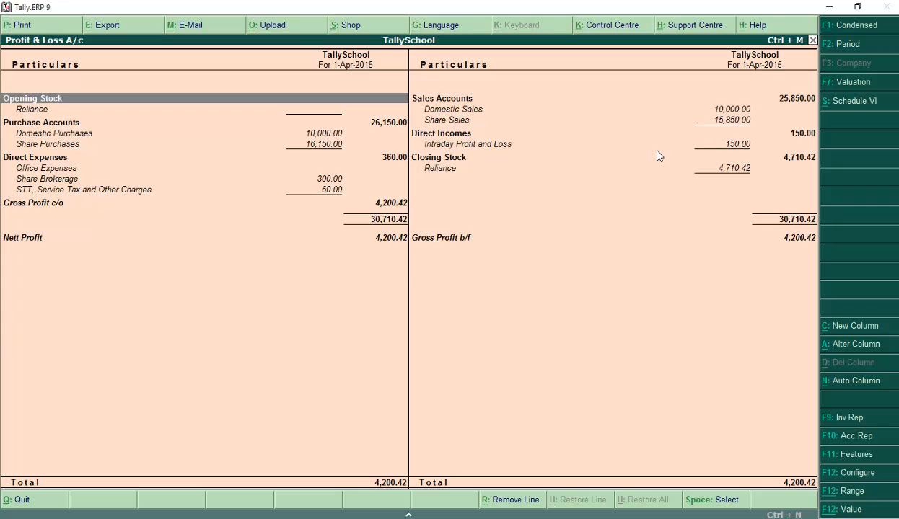
key(Down)
key(Down)
key(Down)
key(Down)
key(Down)
key(Down)
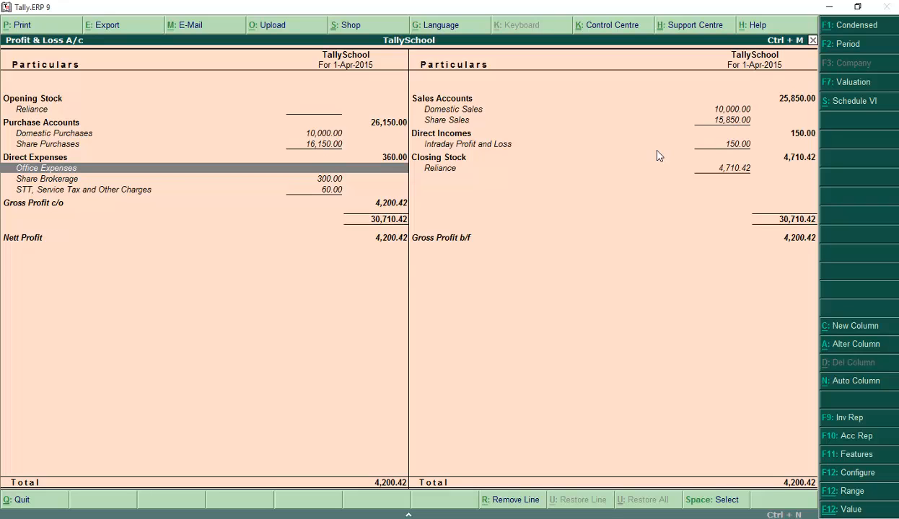
Step: Leave the Profit & Loss A/c and open the Exception Reports among the display reports
key(Escape)
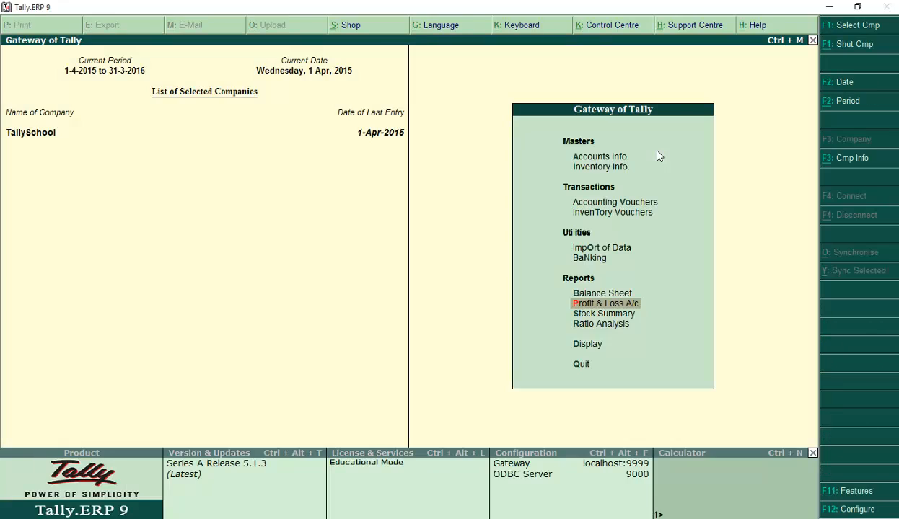
key(Down)
key(Down)
key(Down)
key(Return)
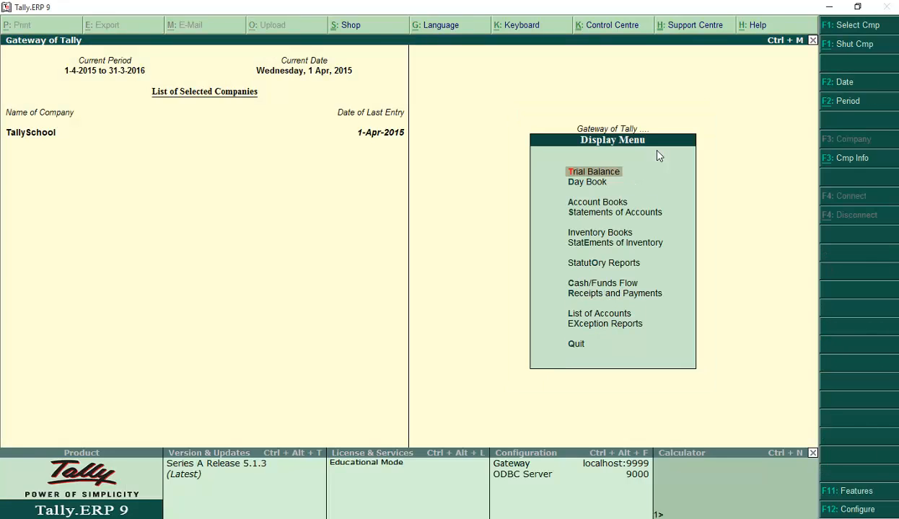
key(Down)
key(Down)
key(Down)
key(Down)
key(Down)
key(Down)
key(Down)
key(Down)
key(Down)
key(Down)
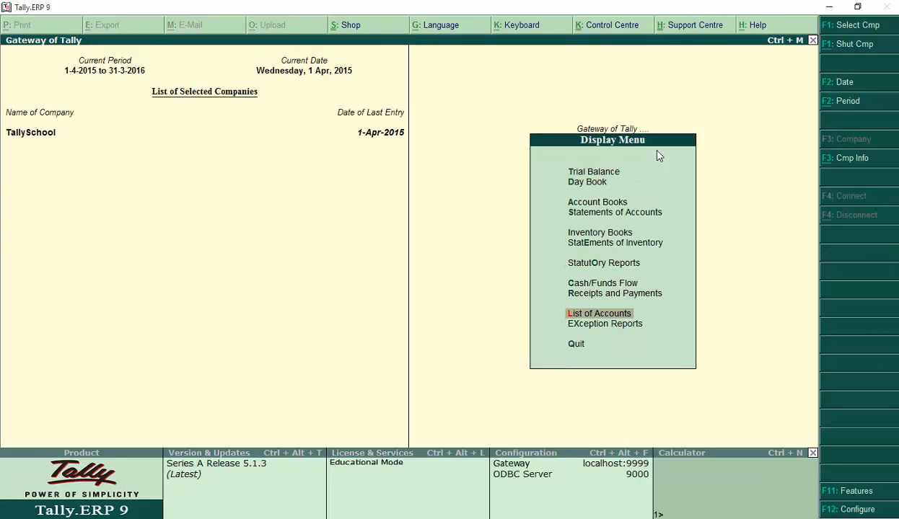
key(Return)
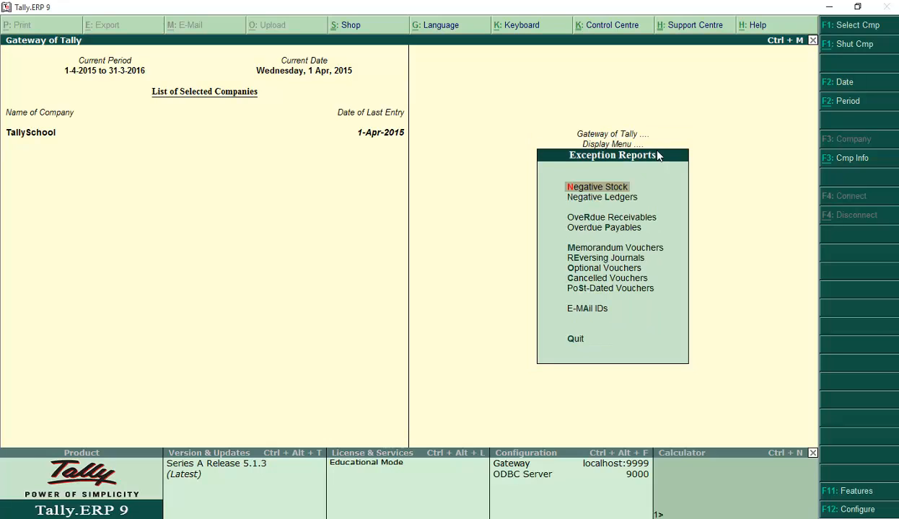
Step: Open the register of Post-Dated Vouchers from the exception reports
key(Down)
key(Down)
key(Down)
key(Down)
key(Down)
key(Down)
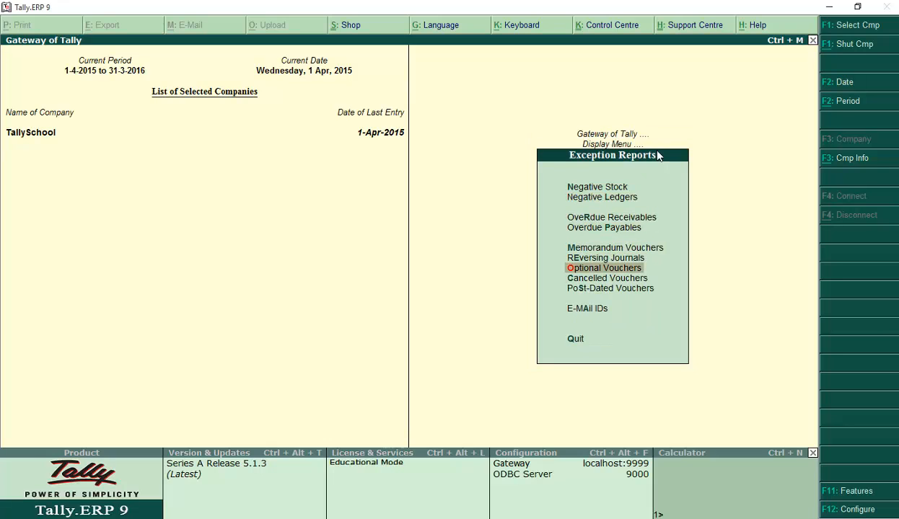
key(Down)
key(Down)
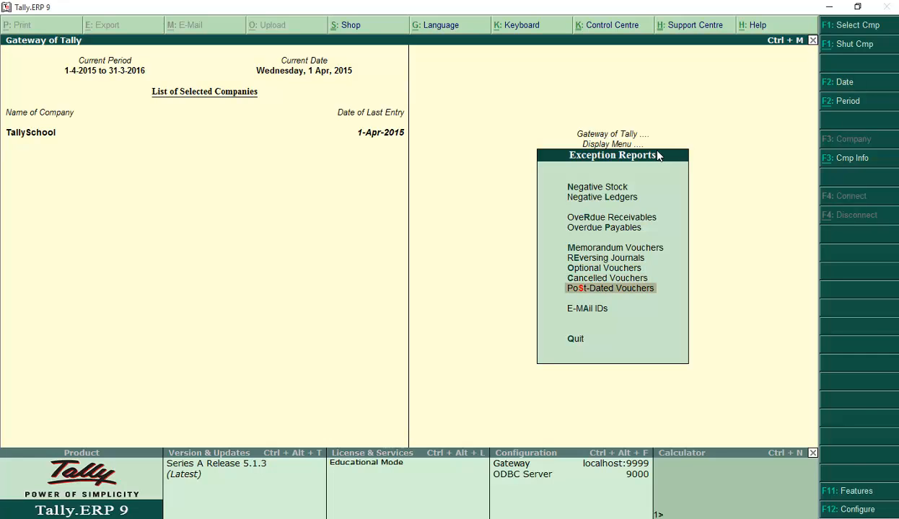
key(Return)
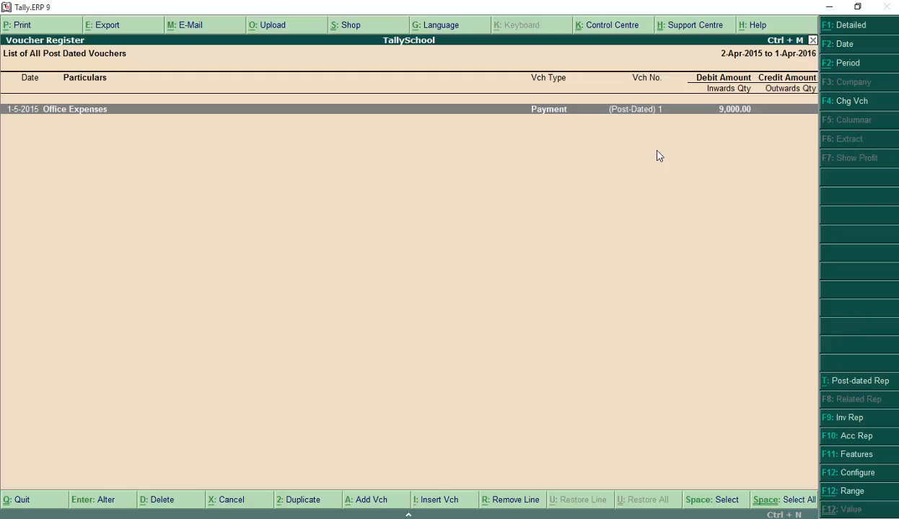
Step: Convert the post-dated Office Expenses payment voucher to a Memorandum voucher and save it
key(Return)
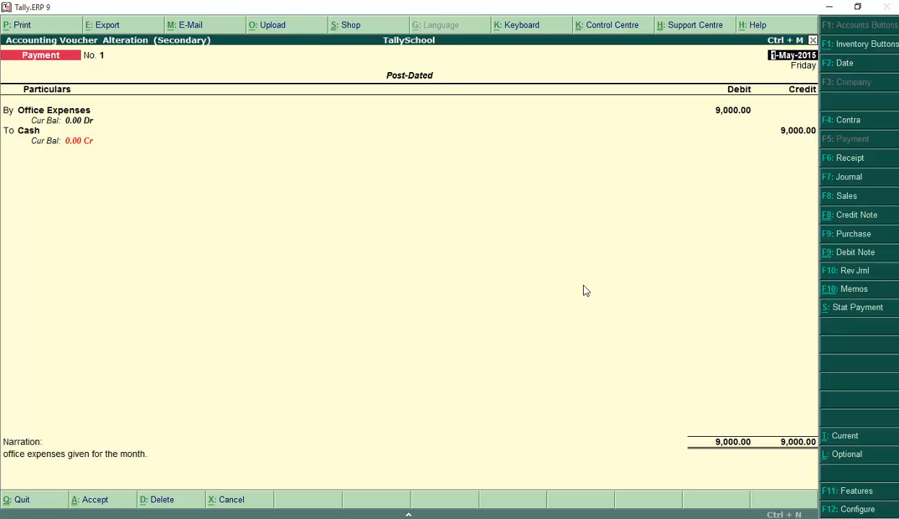
key(ctrl+F10)
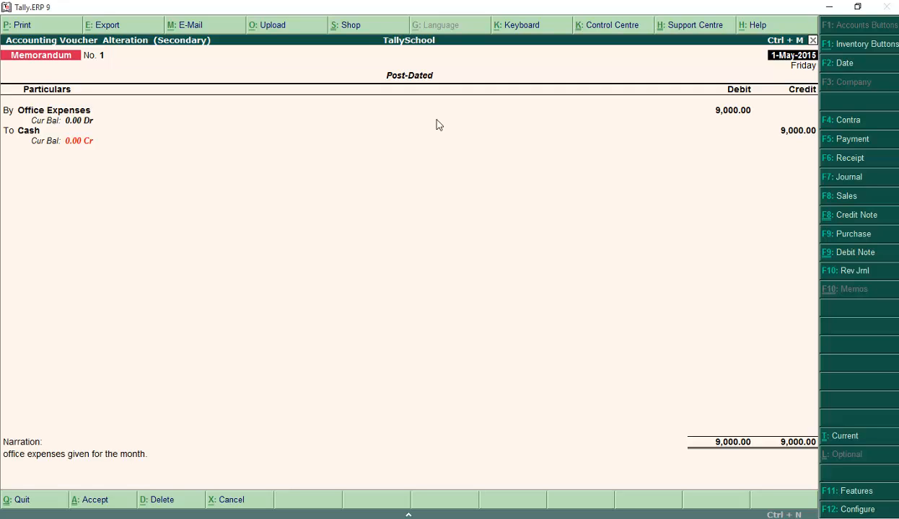
key(Return)
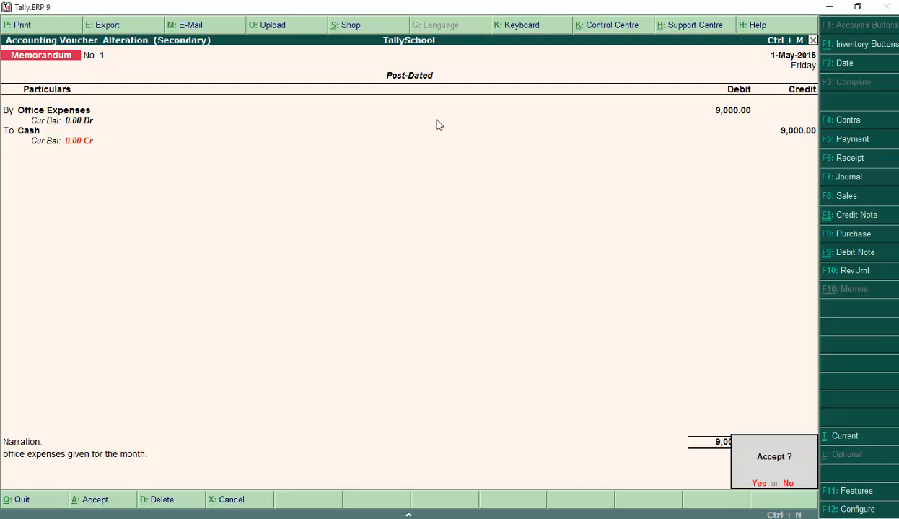
key(Return)
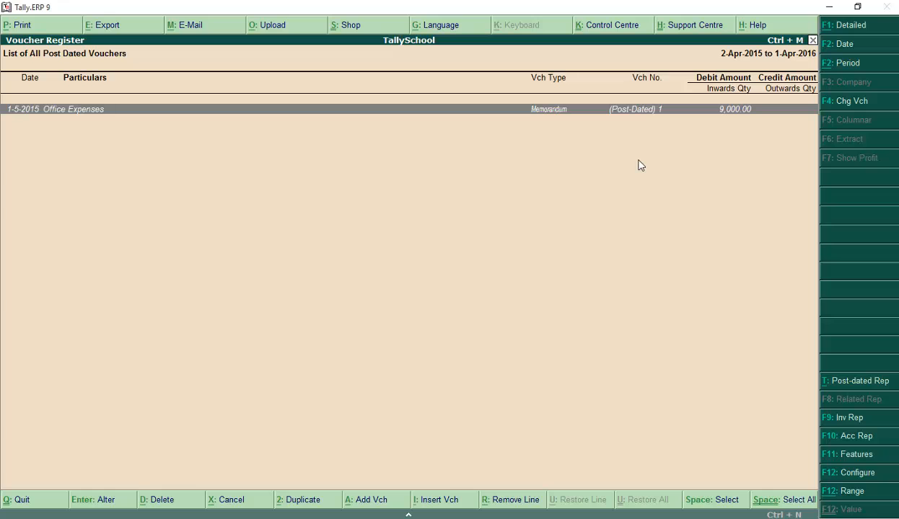
Step: Open the Memorandum Register from the exception reports and view May's vouchers
key(Escape)
key(Up)
key(Up)
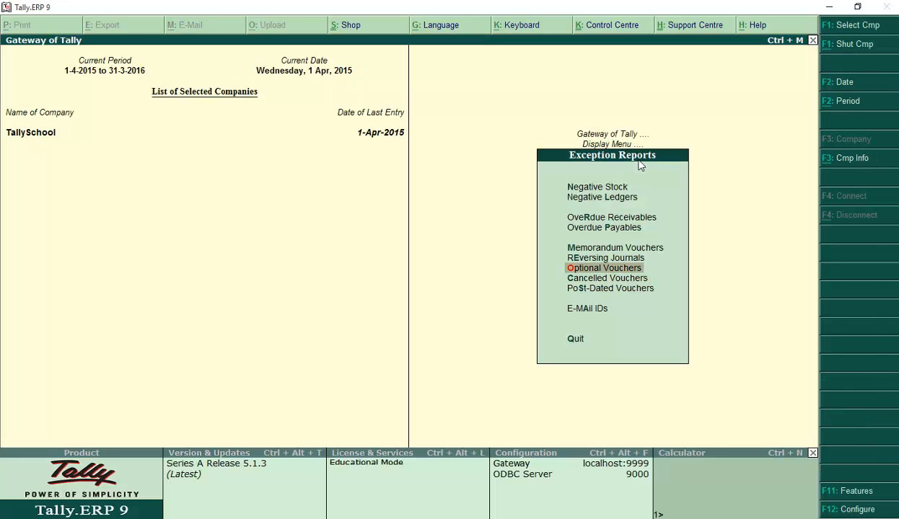
key(Up)
key(Up)
key(Return)
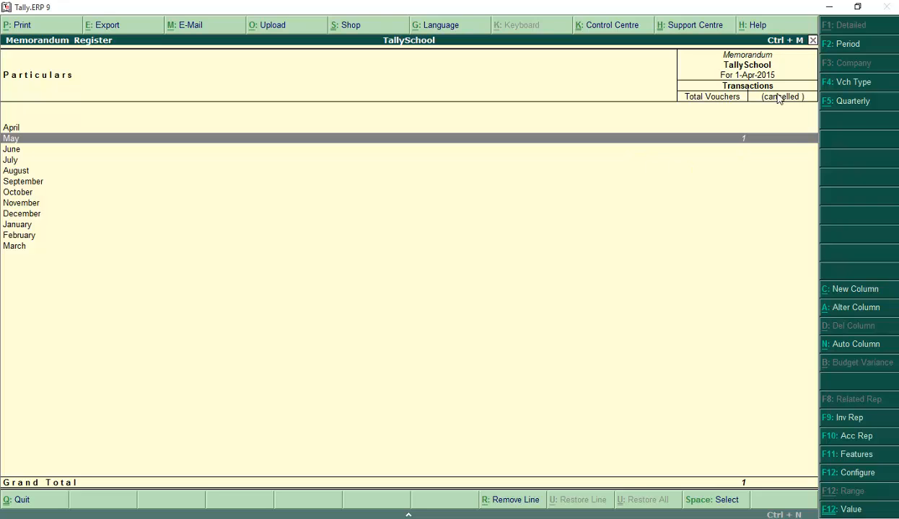
key(Return)
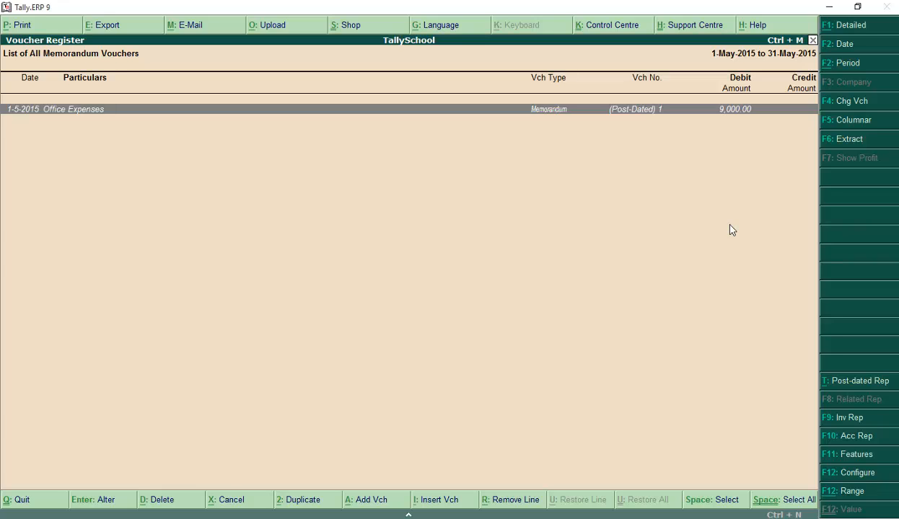
Step: Return to the Profit & Loss A/c, show it in detail and check the Office Expenses line
key(Escape)
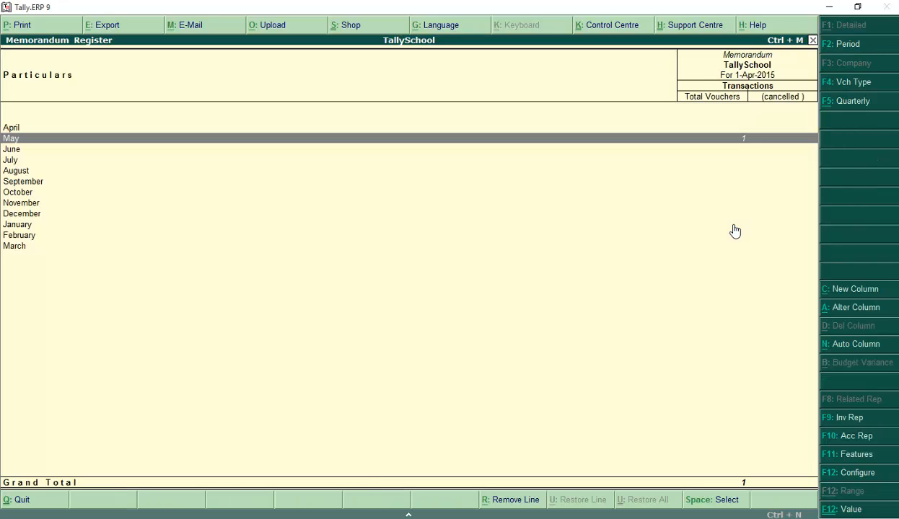
key(Escape)
key(Escape)
key(Escape)
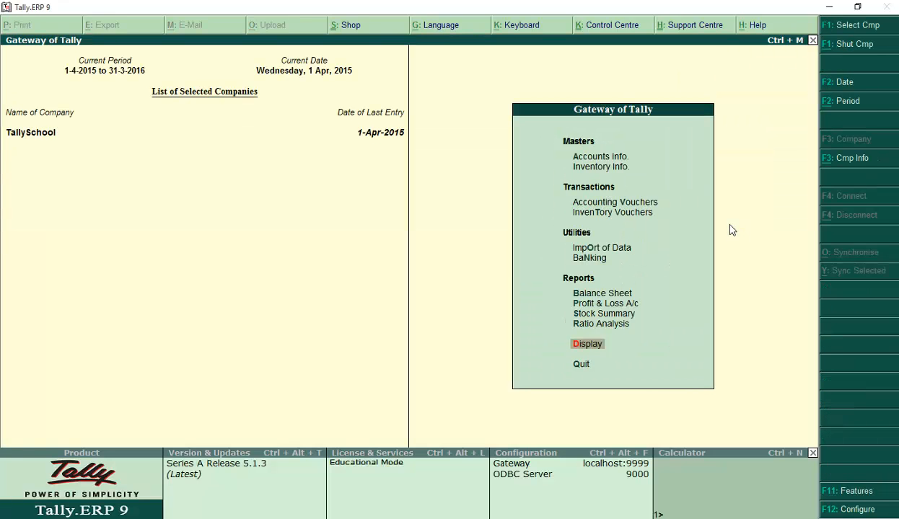
key(Up)
key(Up)
key(Up)
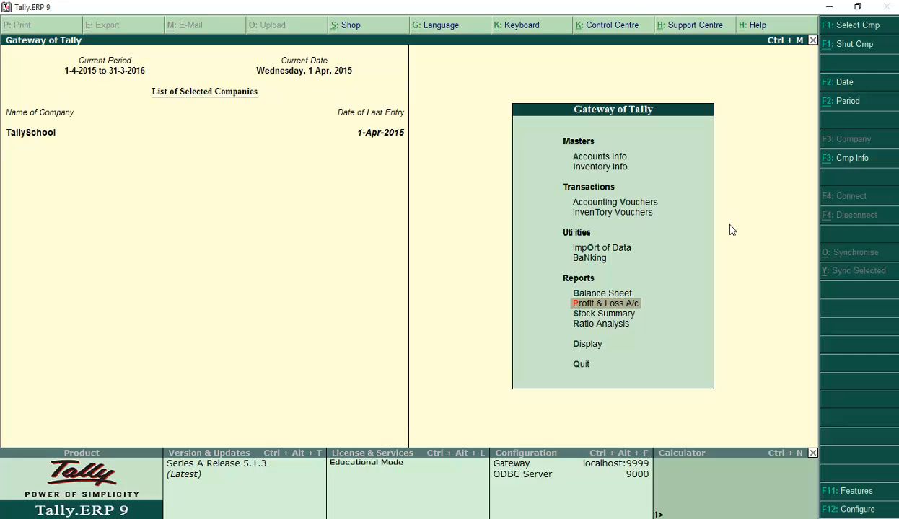
key(Return)
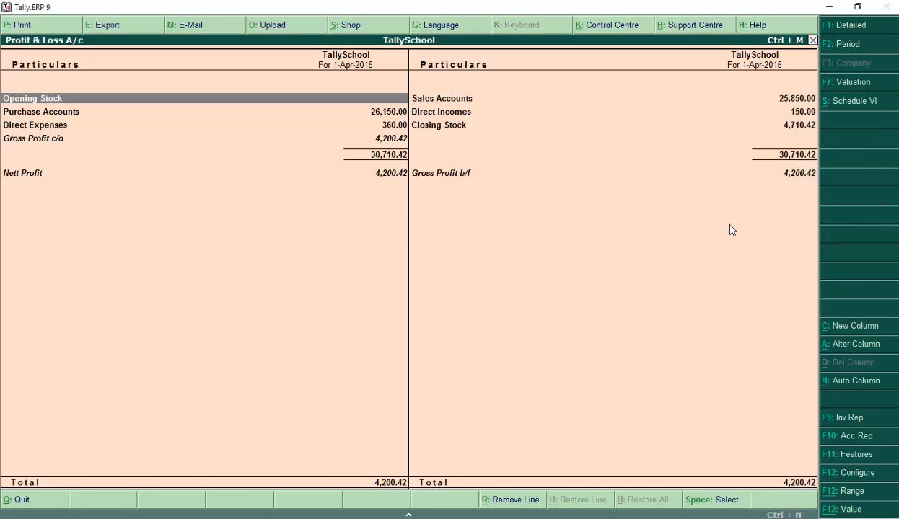
key(alt+F1)
key(Down)
key(Down)
key(Down)
key(Down)
key(Down)
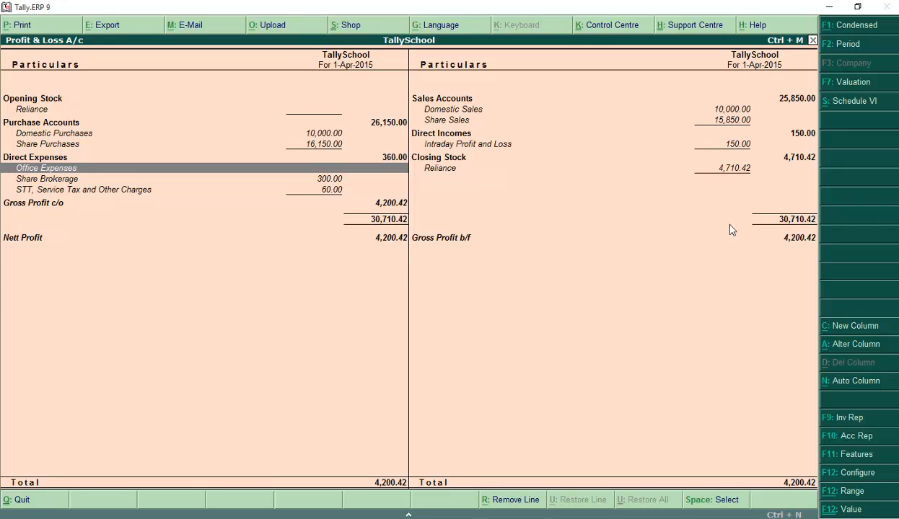
Step: Set the end of the Profit & Loss A/c period to 31.3.16 and check Office Expenses for the full year
key(F2)
key(Return)
text(3)
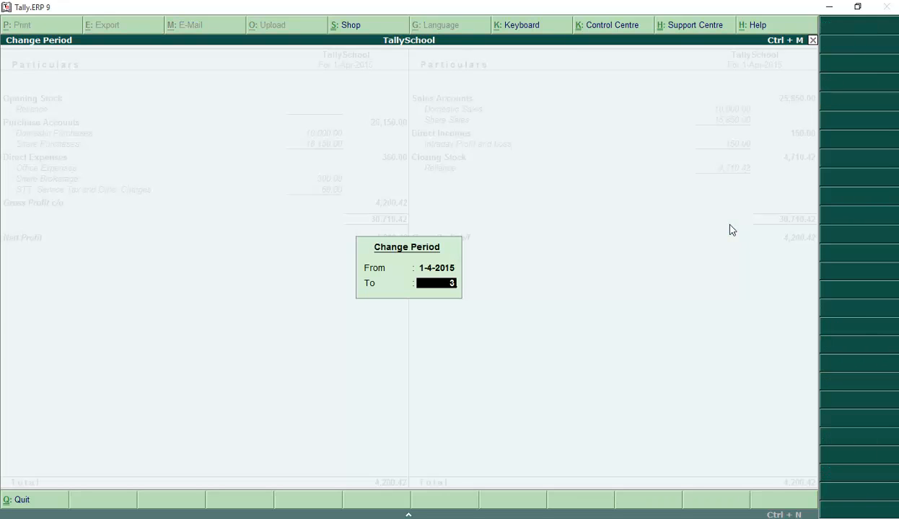
text(1.3.16)
key(Return)
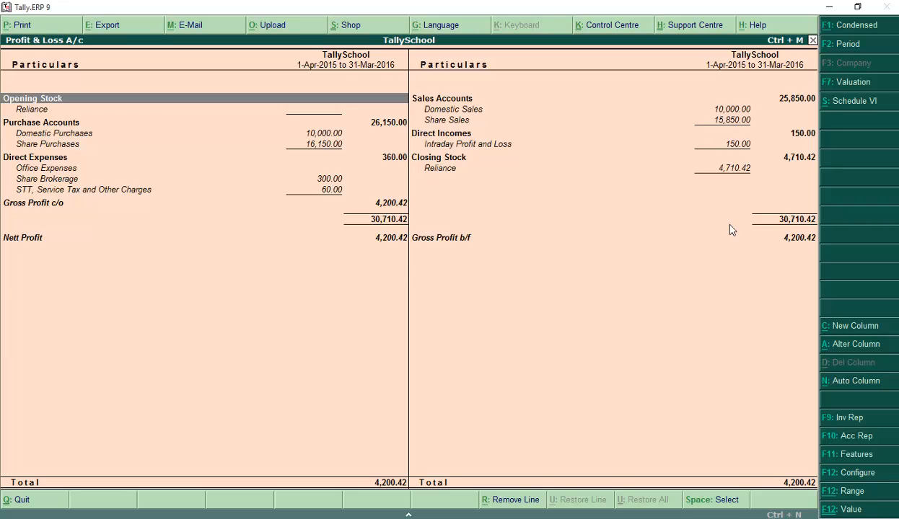
key(Down)
key(Down)
key(Down)
key(Down)
key(Down)
key(Down)
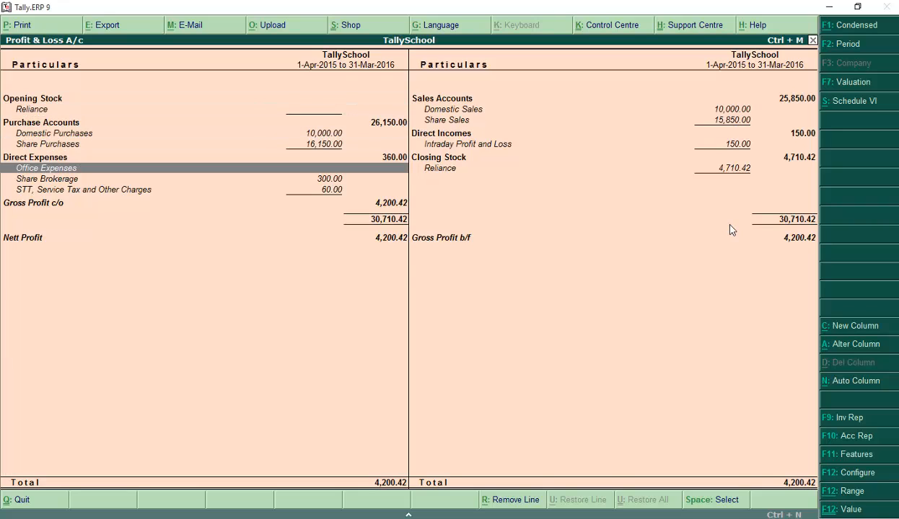